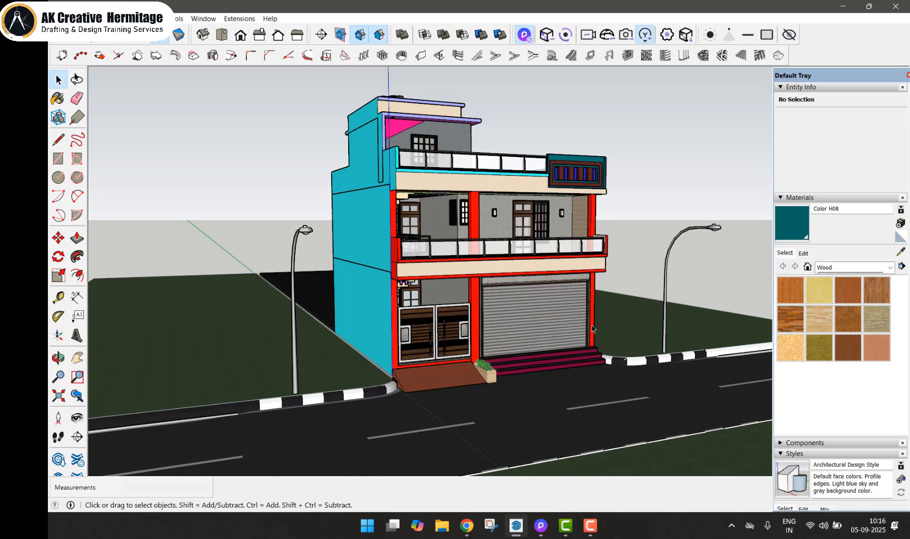
Examine the house model's front and side in SketchUp, and switch to D5 Render to inspect the same exterior there.
{"action": "scroll", "coordinate": [593, 344], "scroll_direction": "up", "scroll_amount": 3}
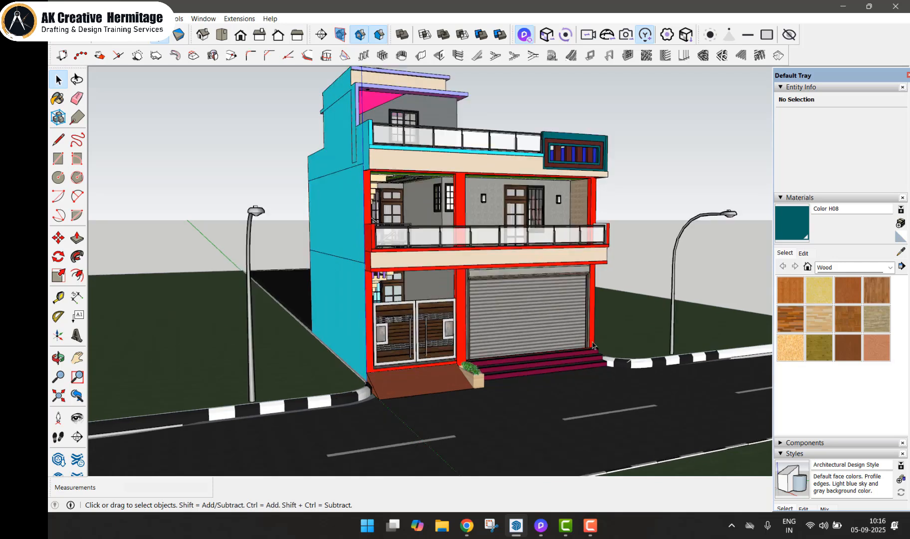
{"action": "scroll", "coordinate": [592, 344], "scroll_direction": "down", "scroll_amount": 4}
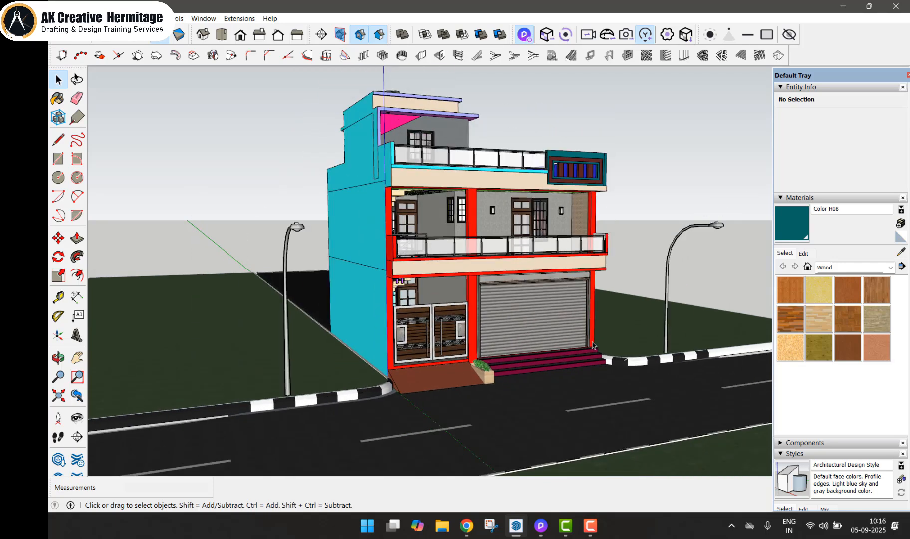
{"action": "mouse_move", "coordinate": [593, 344]}
{"action": "middle_mouse_down"}
{"action": "mouse_move", "coordinate": [601, 347]}
{"action": "mouse_move", "coordinate": [549, 346]}
{"action": "mouse_move", "coordinate": [608, 341]}
{"action": "middle_mouse_up"}
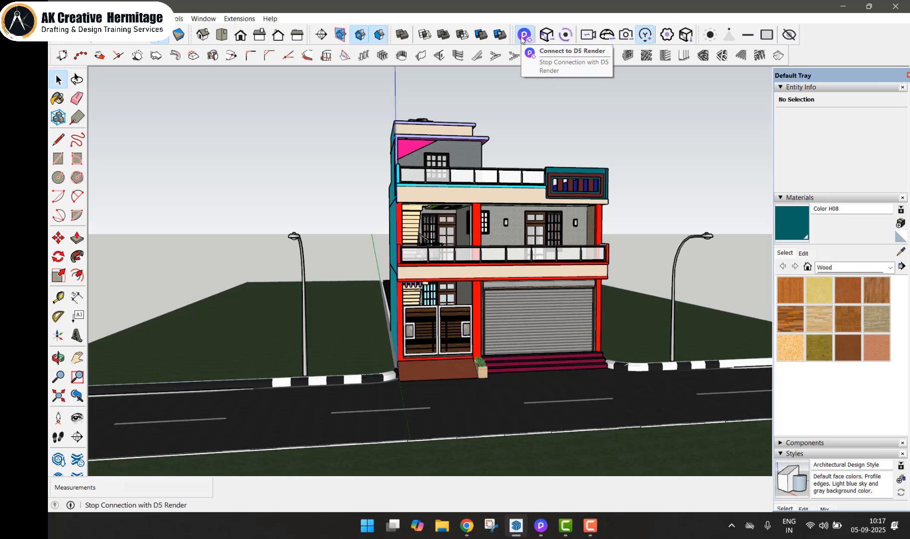
{"action": "left_click", "coordinate": [541, 525]}
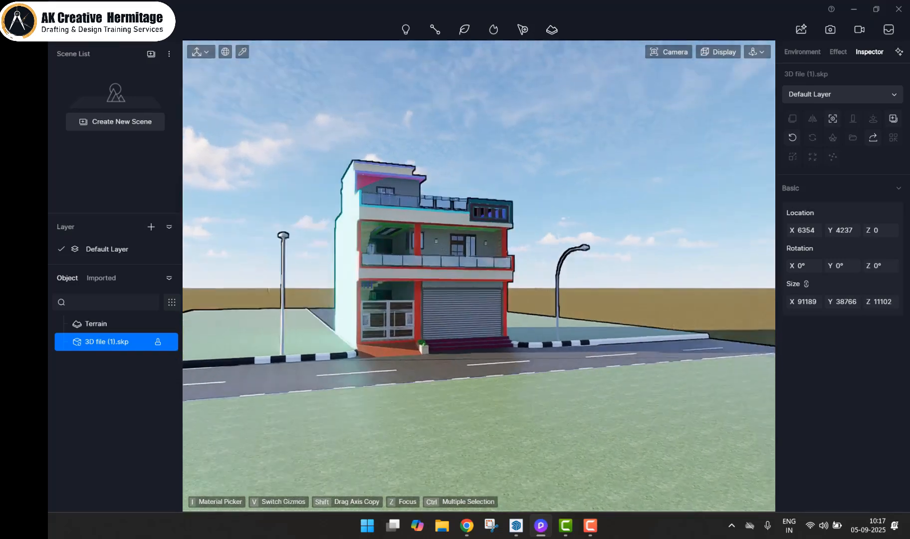
{"action": "mouse_move", "coordinate": [473, 363]}
{"action": "right_mouse_down"}
{"action": "mouse_move", "coordinate": [428, 364]}
{"action": "mouse_move", "coordinate": [454, 349]}
{"action": "mouse_move", "coordinate": [464, 379]}
{"action": "mouse_move", "coordinate": [473, 363]}
{"action": "right_mouse_up"}
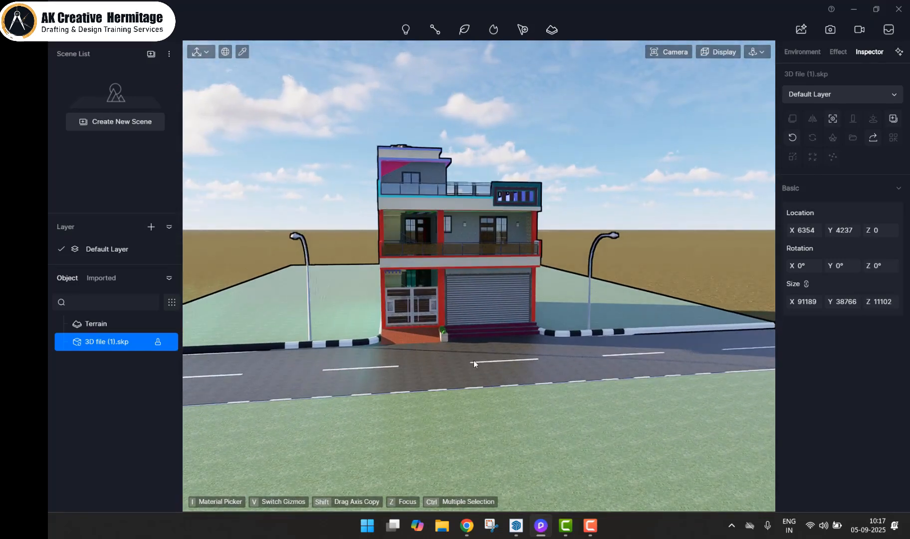
{"action": "scroll", "coordinate": [473, 359], "scroll_direction": "up", "scroll_amount": 3}
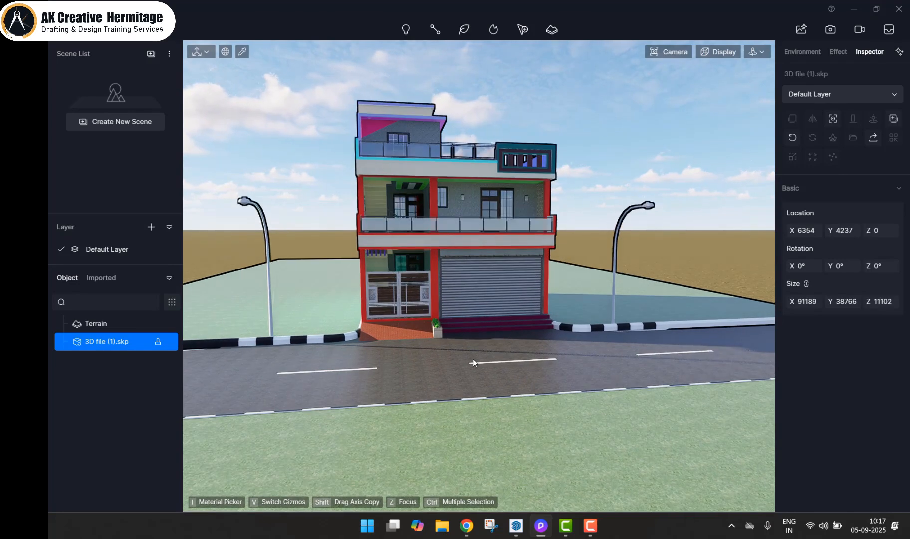
{"action": "mouse_move", "coordinate": [538, 372]}
{"action": "right_mouse_down"}
{"action": "mouse_move", "coordinate": [529, 369]}
{"action": "mouse_move", "coordinate": [553, 371]}
{"action": "mouse_move", "coordinate": [496, 371]}
{"action": "mouse_move", "coordinate": [527, 377]}
{"action": "right_mouse_up"}
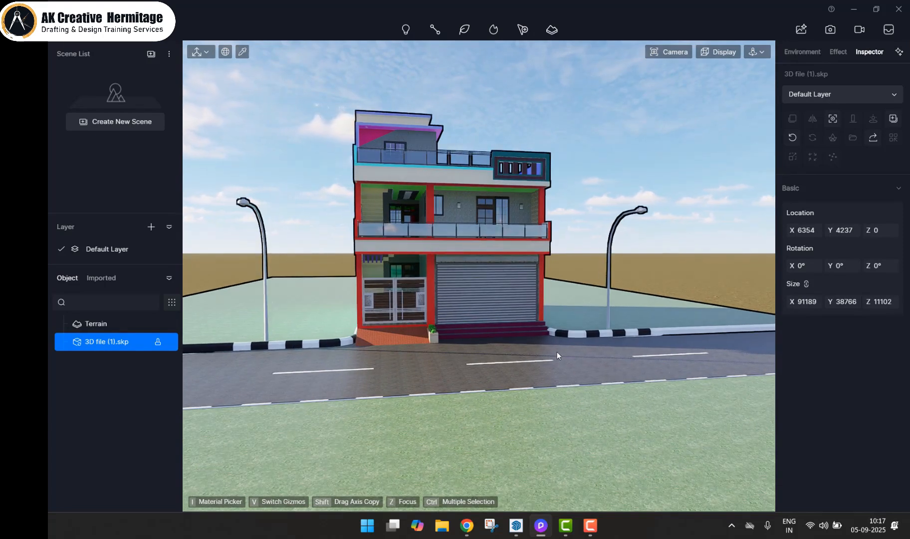
{"action": "right_click_drag", "start_coordinate": [557, 352], "coordinate": [524, 312]}
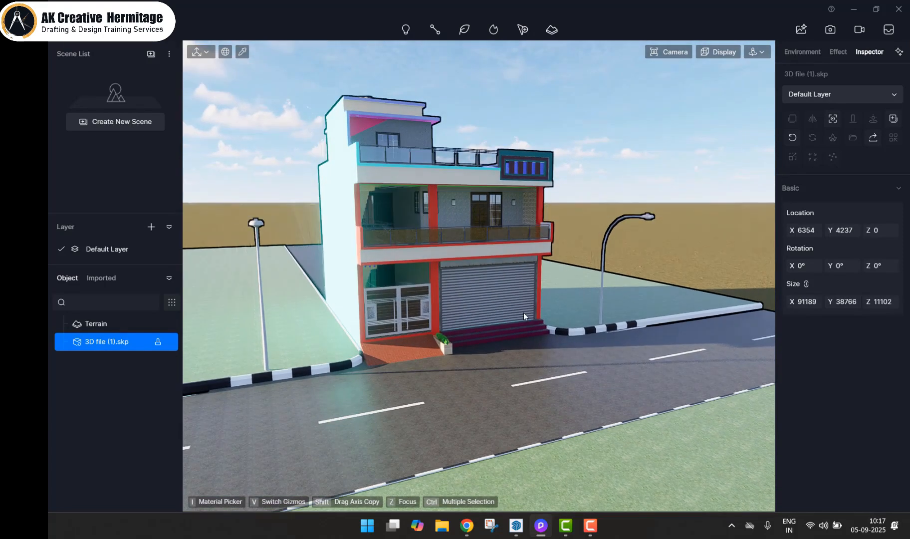
Switch the environment's sky light to HDRI and apply the Midday 02 sky preset.
{"action": "left_click", "coordinate": [802, 51]}
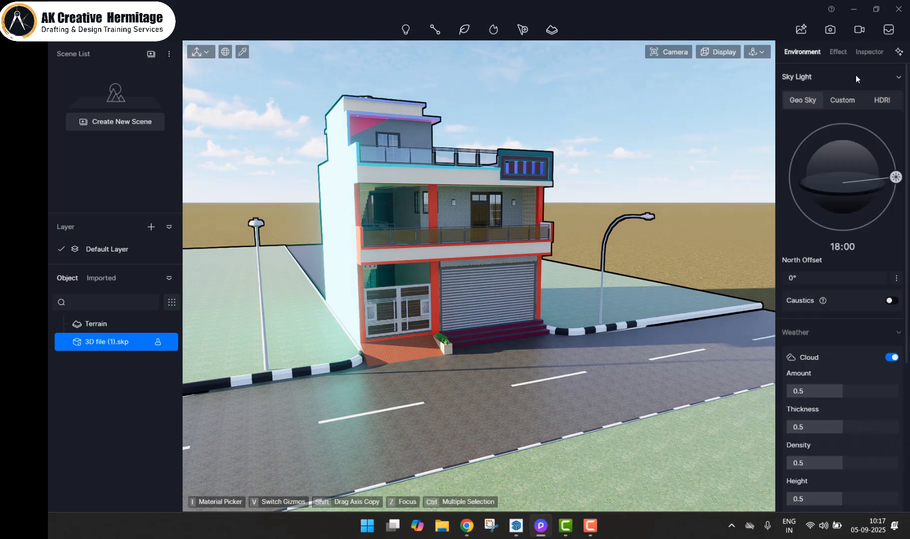
{"action": "left_click", "coordinate": [877, 101]}
{"action": "left_click", "coordinate": [861, 152]}
{"action": "left_click", "coordinate": [839, 202]}
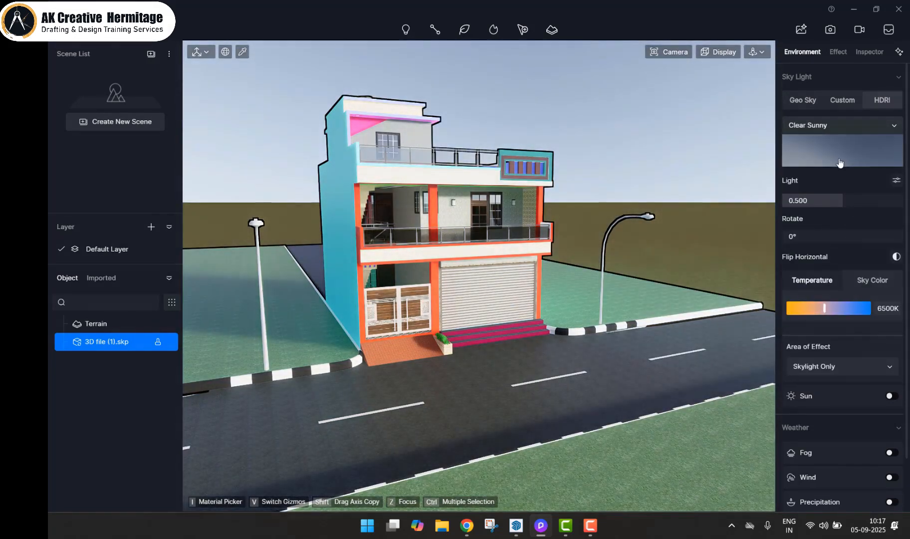
{"action": "left_click", "coordinate": [839, 152]}
{"action": "scroll", "coordinate": [838, 295], "scroll_direction": "down", "scroll_amount": 1}
{"action": "left_click", "coordinate": [843, 285]}
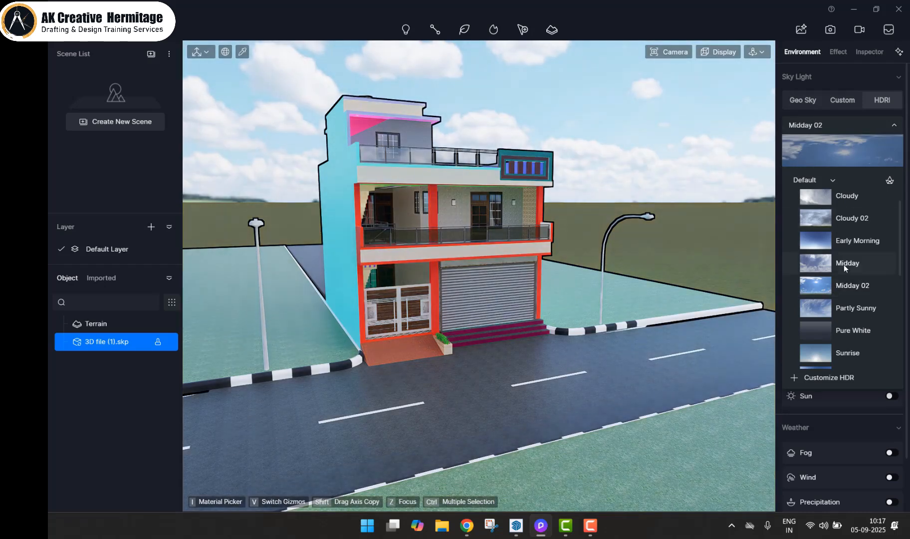
Change the HDRI sky preset to Partly Sunny.
{"action": "left_click", "coordinate": [842, 155]}
{"action": "left_click", "coordinate": [849, 153]}
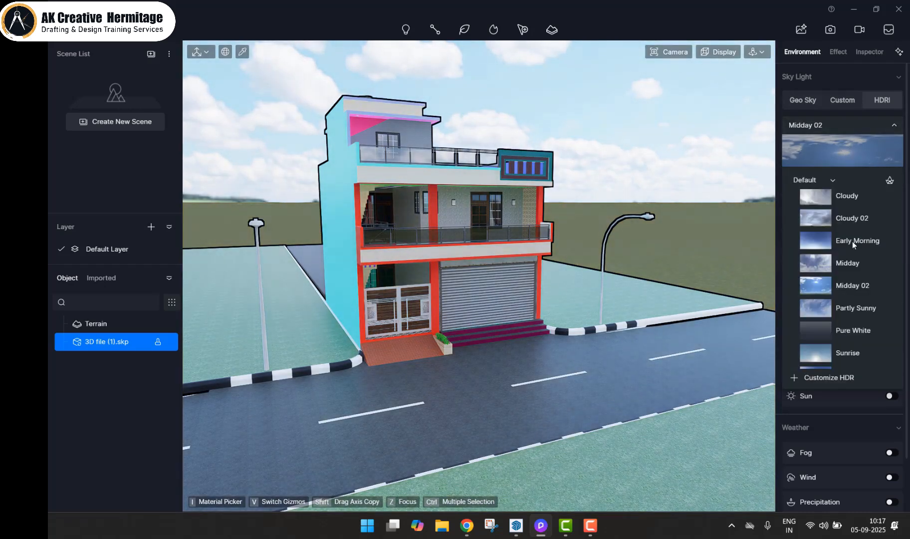
{"action": "left_click", "coordinate": [840, 314]}
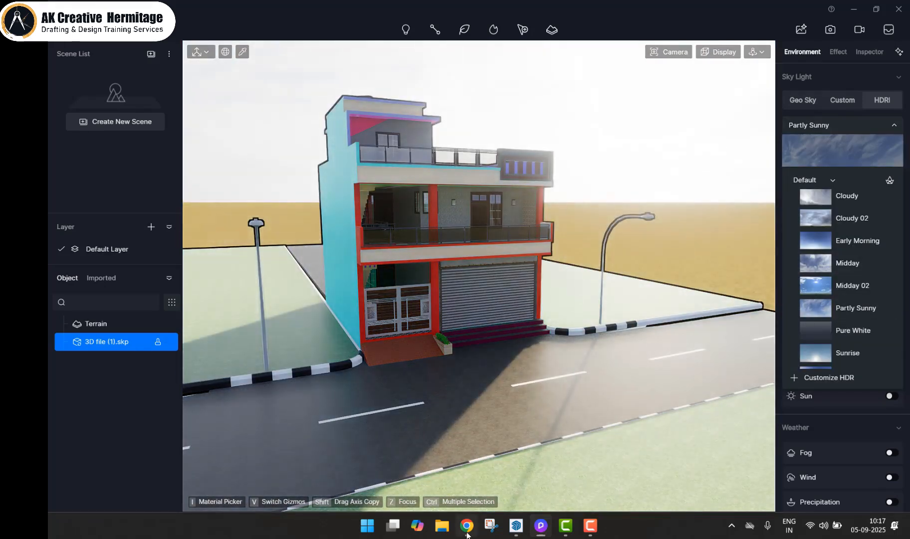
Switch to Chrome, search Google for "free download hdri map" in a new tab and open Poly Haven's HDRIs page.
{"action": "left_click", "coordinate": [467, 526]}
{"action": "left_click", "coordinate": [211, 11]}
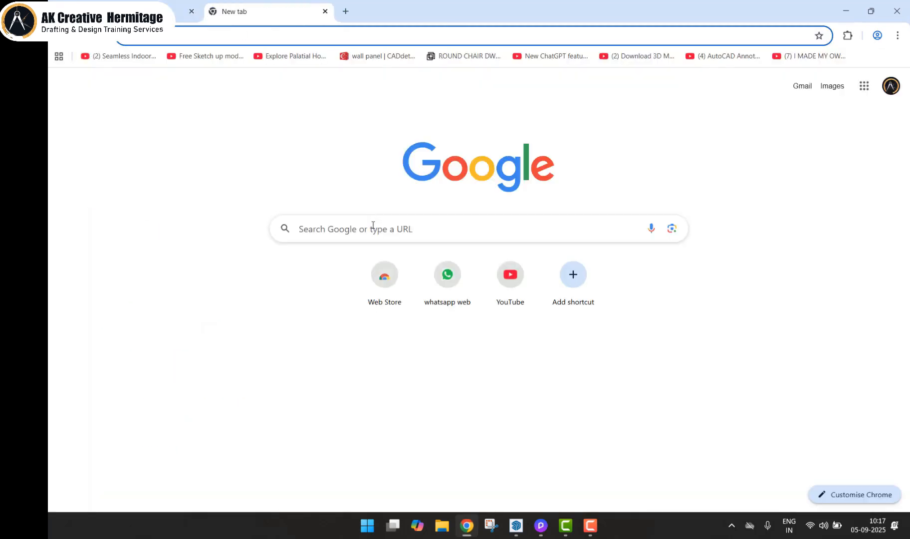
{"action": "left_click", "coordinate": [373, 225]}
{"action": "type", "text": "free download hdri map"}
{"action": "key", "text": "Return"}
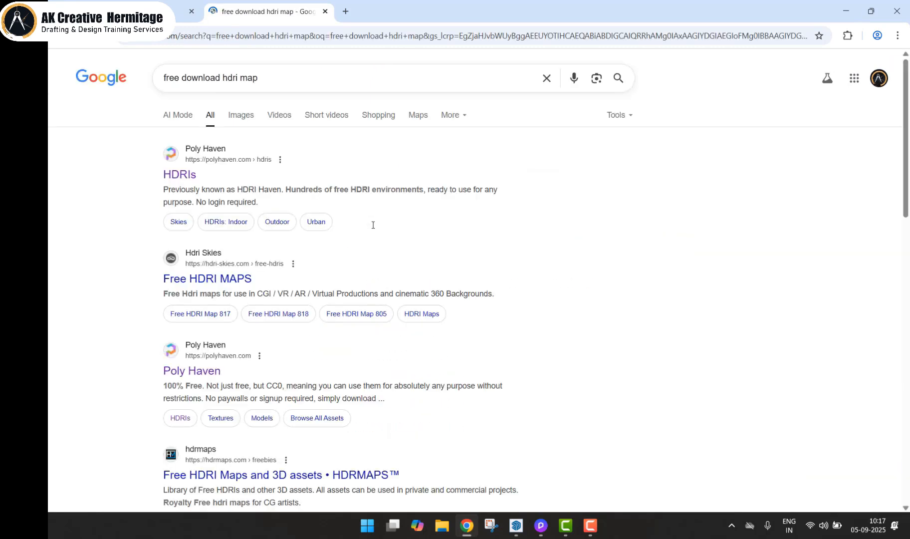
{"action": "left_click", "coordinate": [166, 177]}
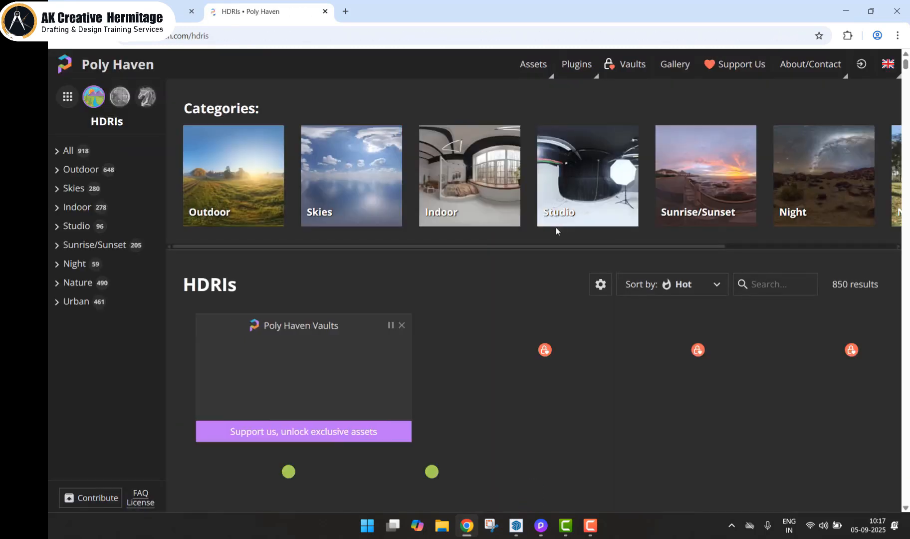
Browse Poly Haven's Outdoor HDRI category and download the Pine Picnic map at 4K in HDR format.
{"action": "left_click", "coordinate": [219, 199]}
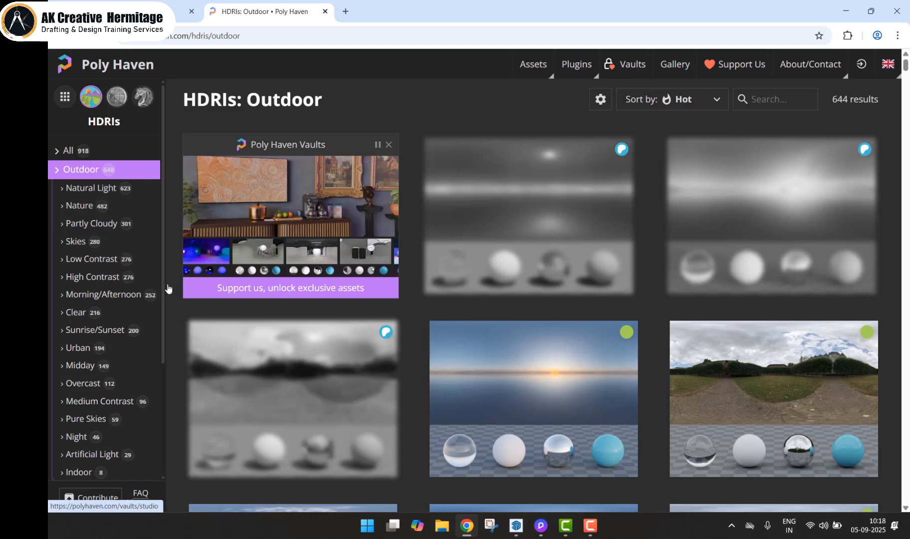
{"action": "scroll", "coordinate": [415, 326], "scroll_direction": "down", "scroll_amount": 10}
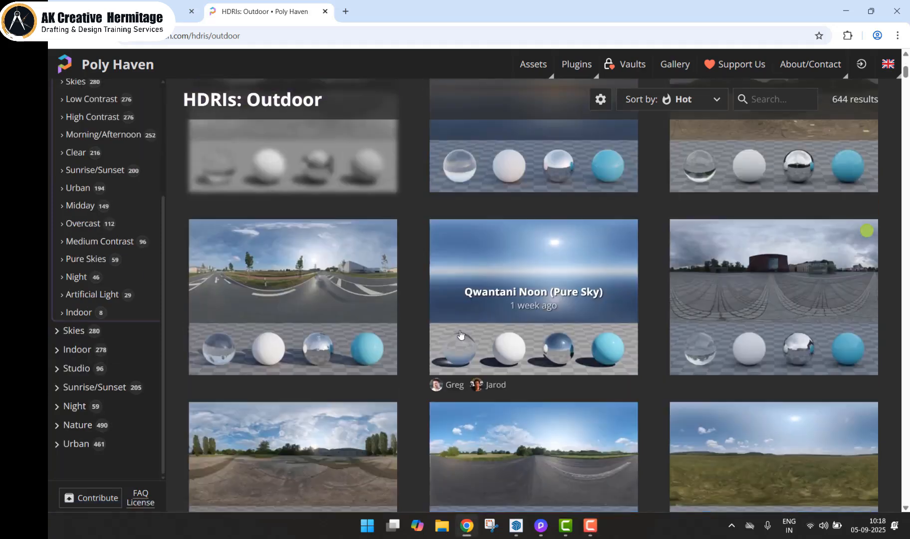
{"action": "scroll", "coordinate": [416, 326], "scroll_direction": "down", "scroll_amount": 5}
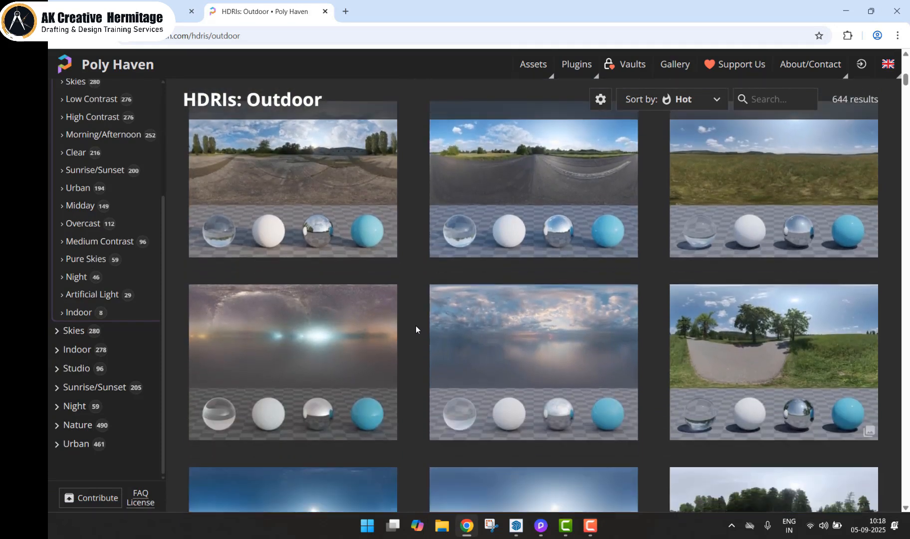
{"action": "scroll", "coordinate": [416, 325], "scroll_direction": "down", "scroll_amount": 6}
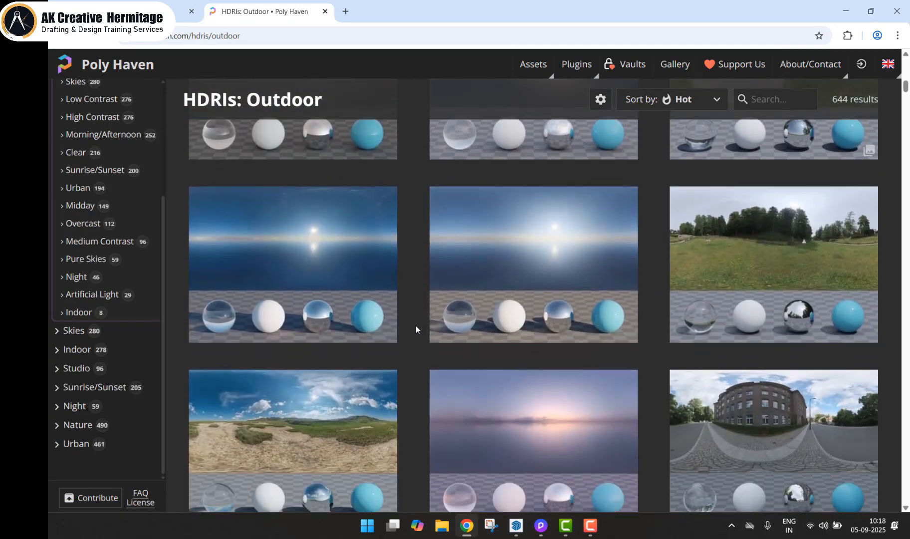
{"action": "scroll", "coordinate": [416, 326], "scroll_direction": "down", "scroll_amount": 10}
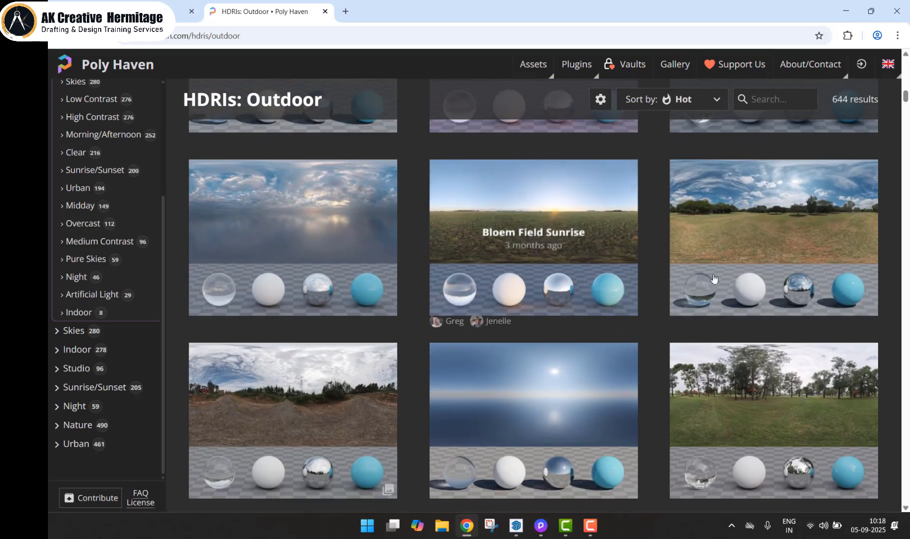
{"action": "left_click", "coordinate": [747, 377]}
{"action": "left_click", "coordinate": [731, 104]}
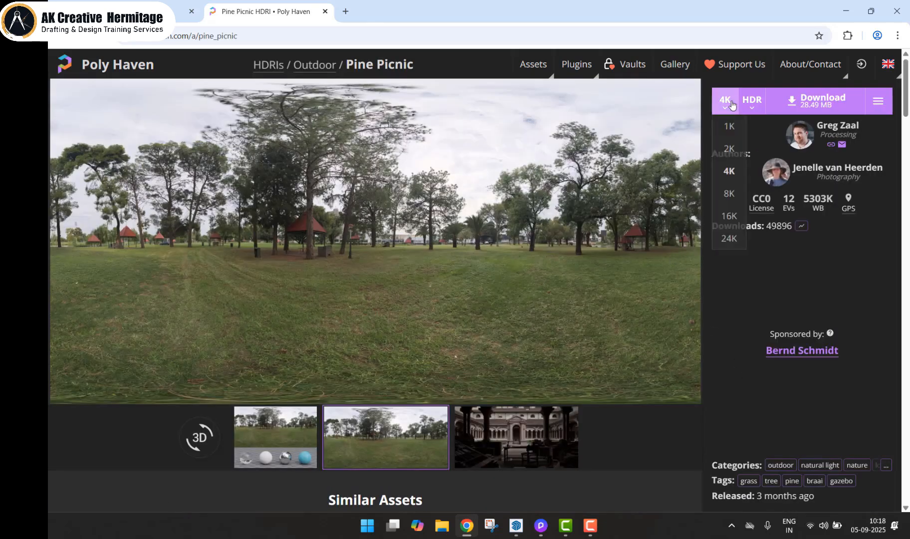
{"action": "left_click", "coordinate": [808, 106]}
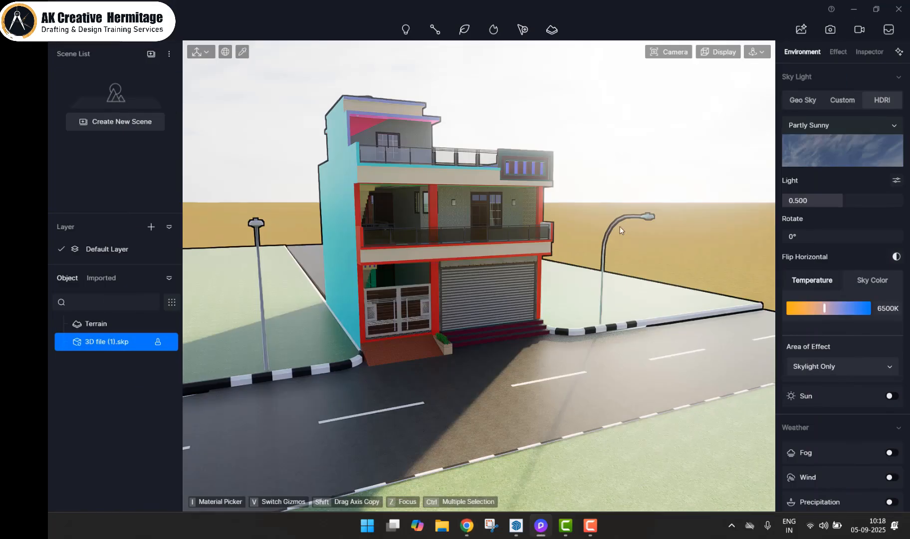
Return to D5 Render and load the downloaded pine_picnic_4k file as the custom HDRI sky.
{"action": "middle_click_drag", "start_coordinate": [619, 229], "coordinate": [559, 223]}
{"action": "scroll", "coordinate": [558, 223], "scroll_direction": "down", "scroll_amount": 1}
{"action": "middle_click_drag", "start_coordinate": [644, 278], "coordinate": [625, 261]}
{"action": "scroll", "coordinate": [589, 260], "scroll_direction": "up", "scroll_amount": 3}
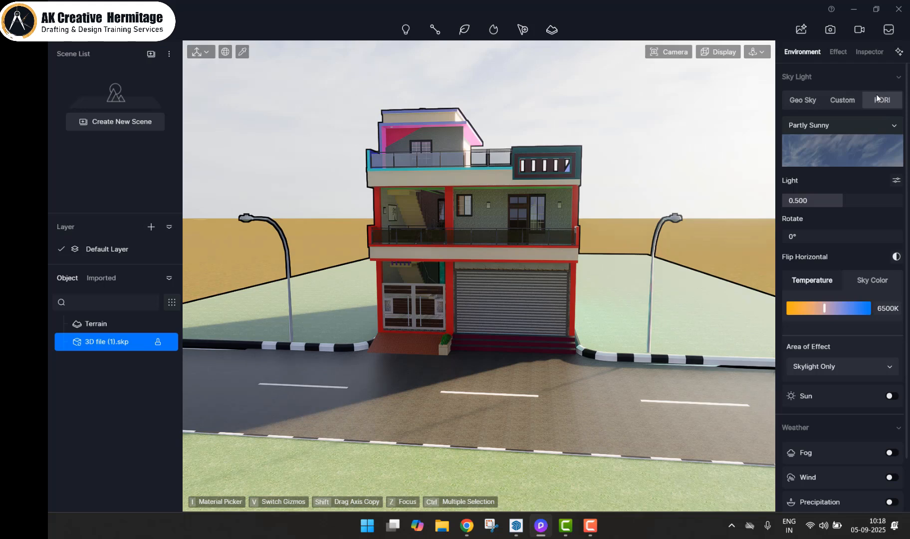
{"action": "left_click", "coordinate": [849, 162]}
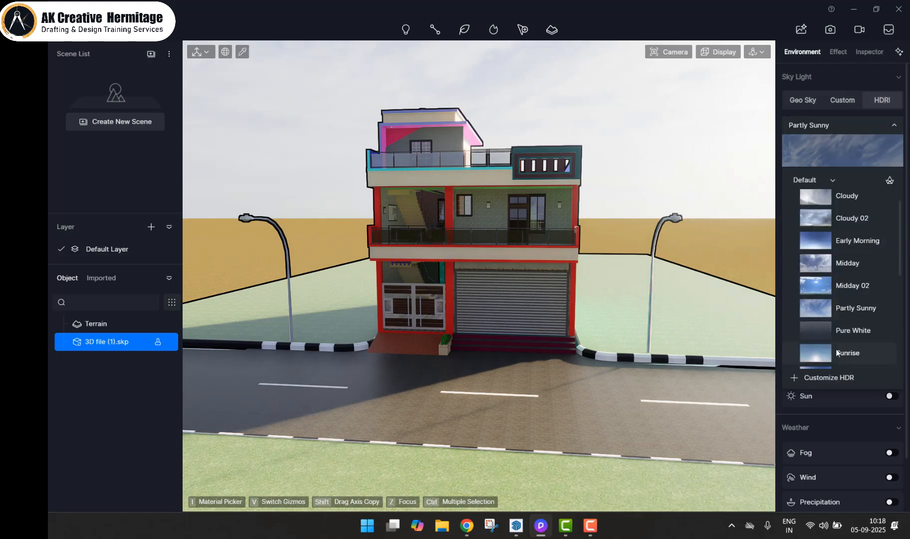
{"action": "left_click", "coordinate": [831, 379]}
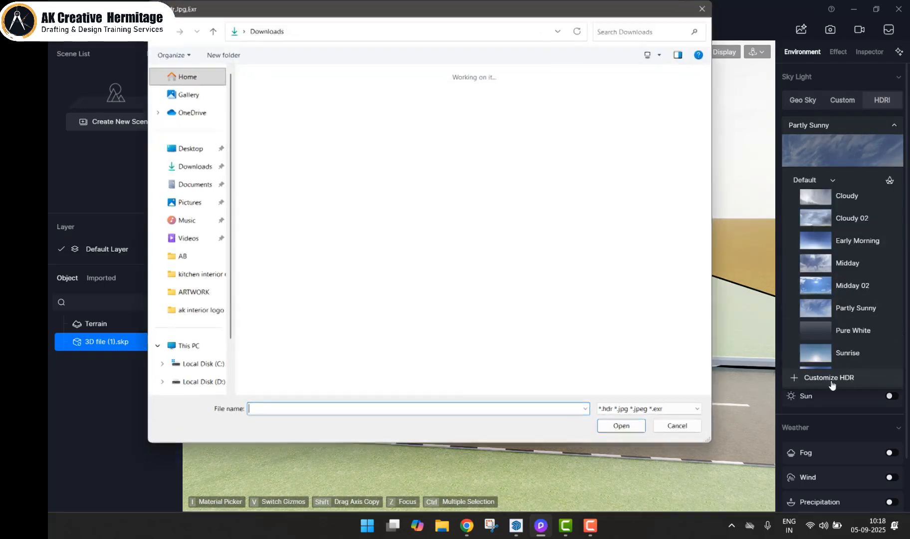
{"action": "double_click", "coordinate": [273, 114]}
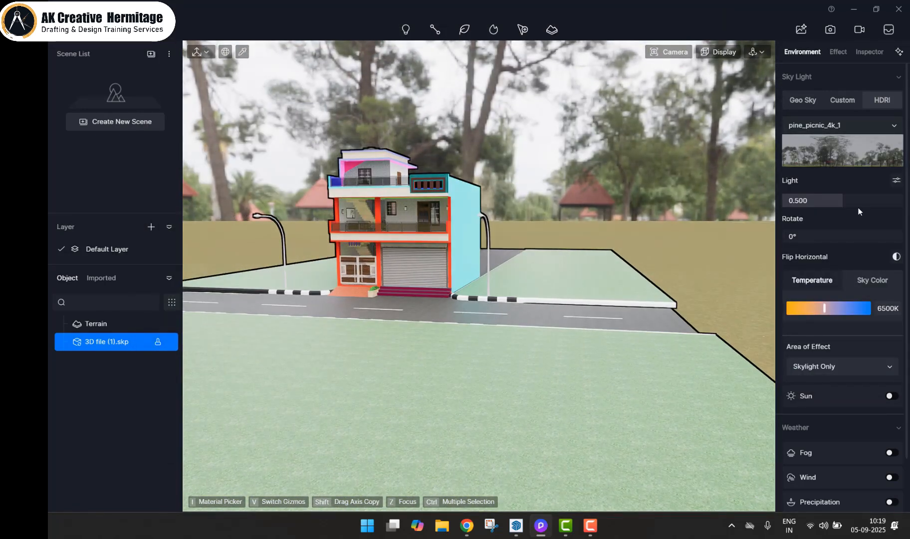
Set the HDRI light to 0.460 and its temperature to 10100K, and enable the sun.
{"action": "mouse_move", "coordinate": [860, 209]}
{"action": "left_mouse_down"}
{"action": "mouse_move", "coordinate": [842, 203]}
{"action": "mouse_move", "coordinate": [850, 203]}
{"action": "left_mouse_up"}
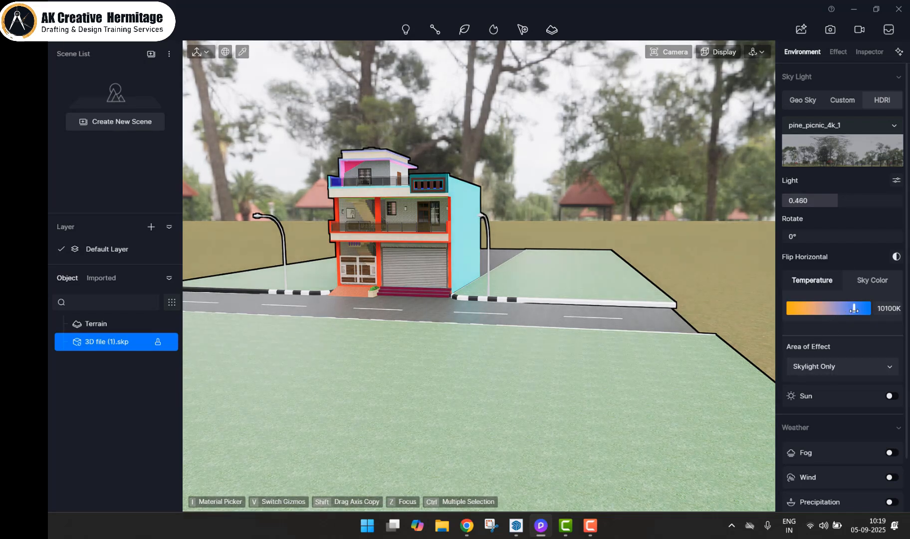
{"action": "scroll", "coordinate": [818, 355], "scroll_direction": "down", "scroll_amount": 1}
{"action": "left_click", "coordinate": [889, 342]}
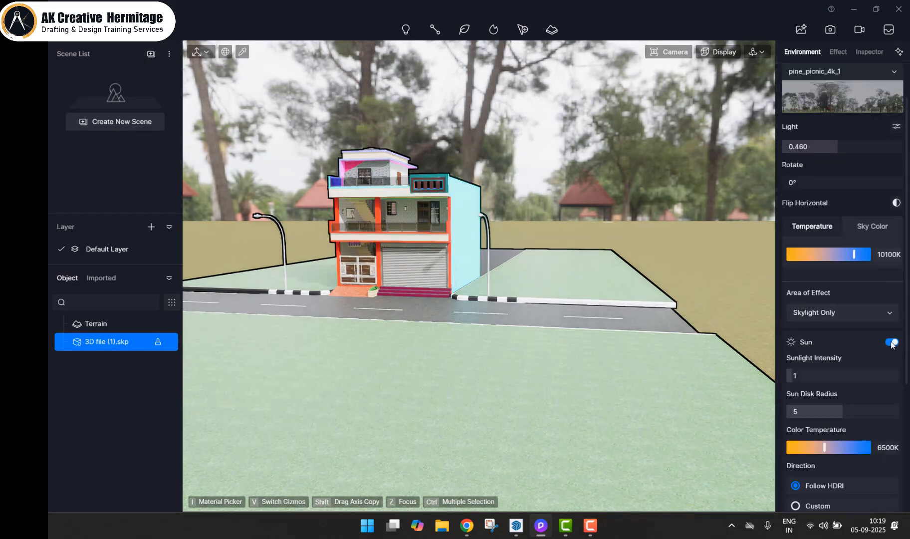
Change the base color of the facade's red-orange pillar and frame material to pure white.
{"action": "scroll", "coordinate": [487, 325], "scroll_direction": "up", "scroll_amount": 2}
{"action": "scroll", "coordinate": [427, 263], "scroll_direction": "up", "scroll_amount": 4}
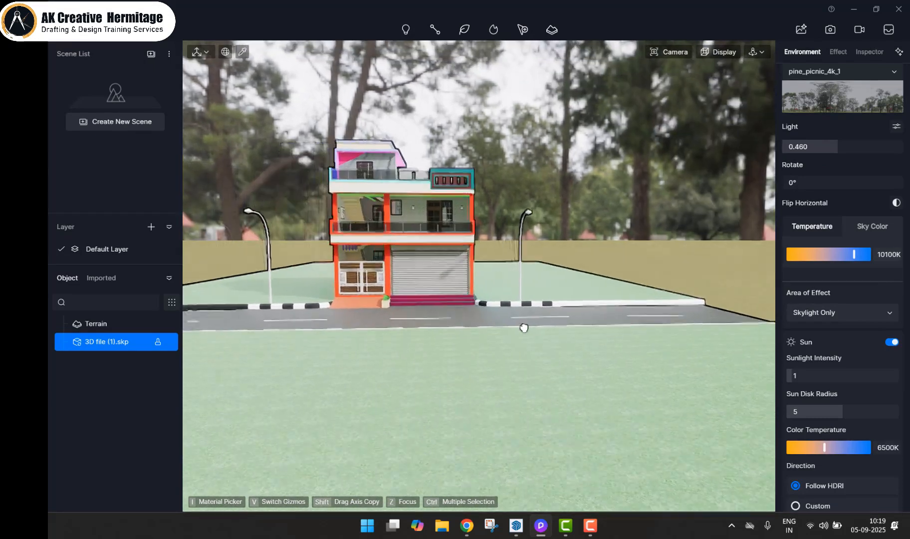
{"action": "scroll", "coordinate": [427, 263], "scroll_direction": "up", "scroll_amount": 3}
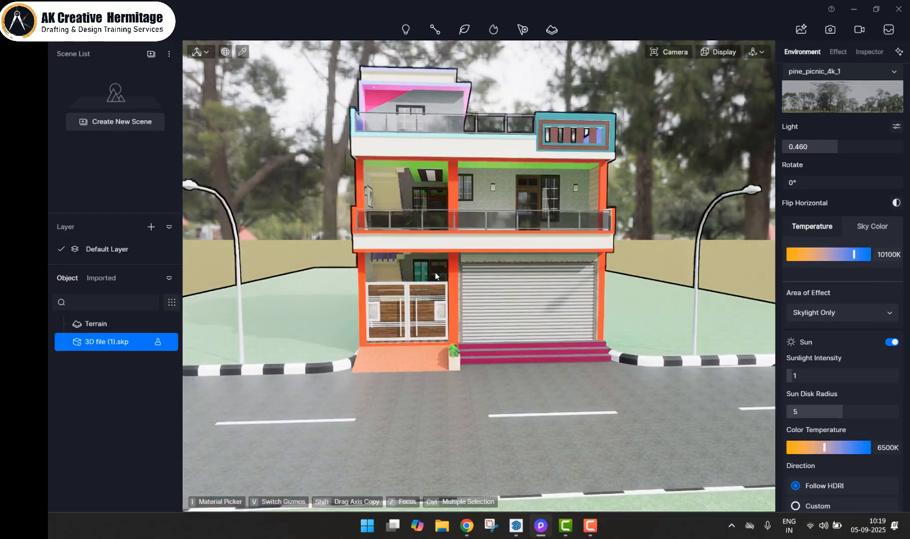
{"action": "left_click", "coordinate": [451, 258]}
{"action": "left_click", "coordinate": [793, 239]}
{"action": "left_click_drag", "start_coordinate": [808, 298], "coordinate": [785, 267]}
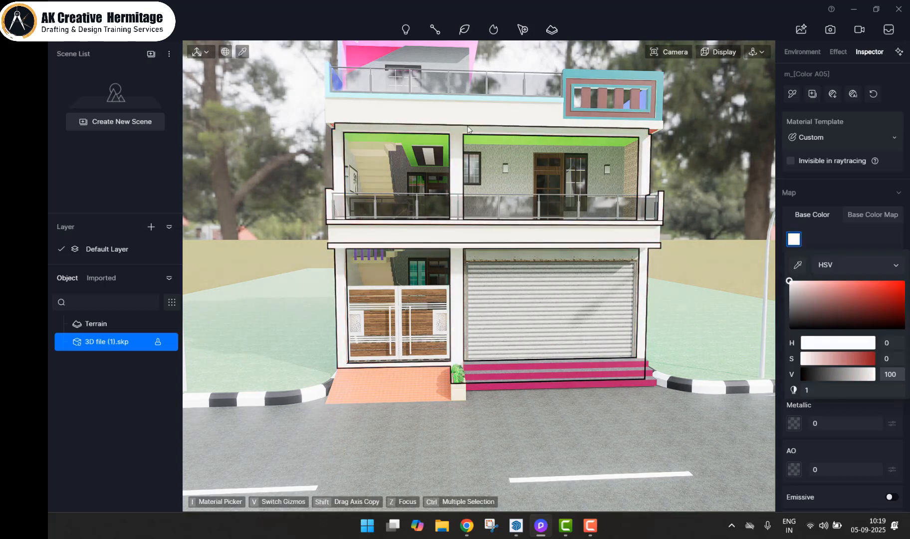
Recolor the teal frame of the upper parapet's decorative panel, trying dark gray and red-brown before settling on a light neutral tone.
{"action": "left_click", "coordinate": [601, 80]}
{"action": "left_click", "coordinate": [794, 238]}
{"action": "left_click", "coordinate": [797, 317]}
{"action": "left_click", "coordinate": [843, 266]}
{"action": "left_click", "coordinate": [851, 304]}
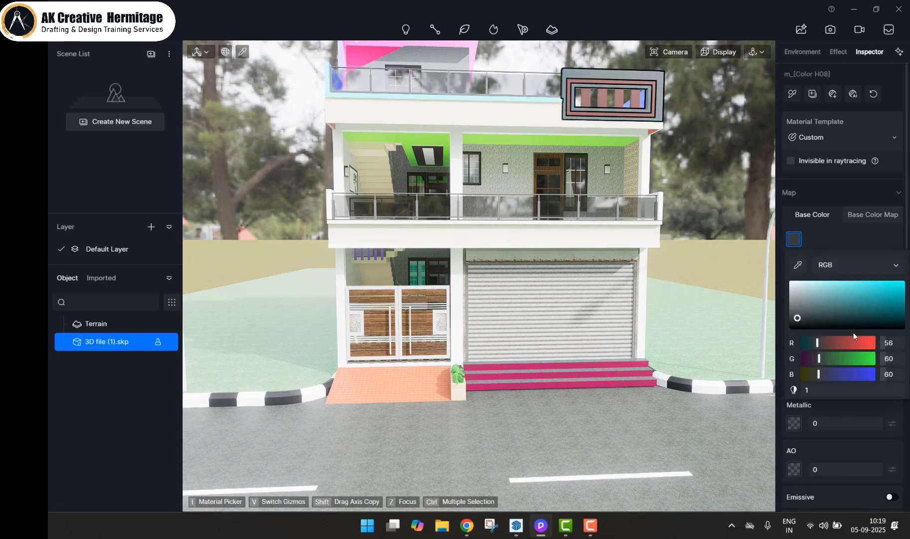
{"action": "left_click_drag", "start_coordinate": [860, 345], "coordinate": [809, 371]}
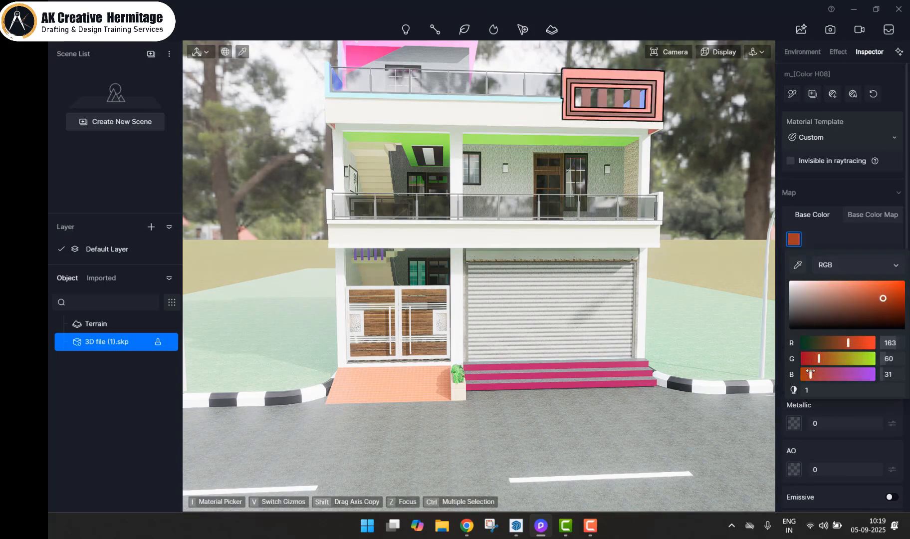
{"action": "left_click", "coordinate": [802, 304]}
{"action": "left_click", "coordinate": [714, 135]}
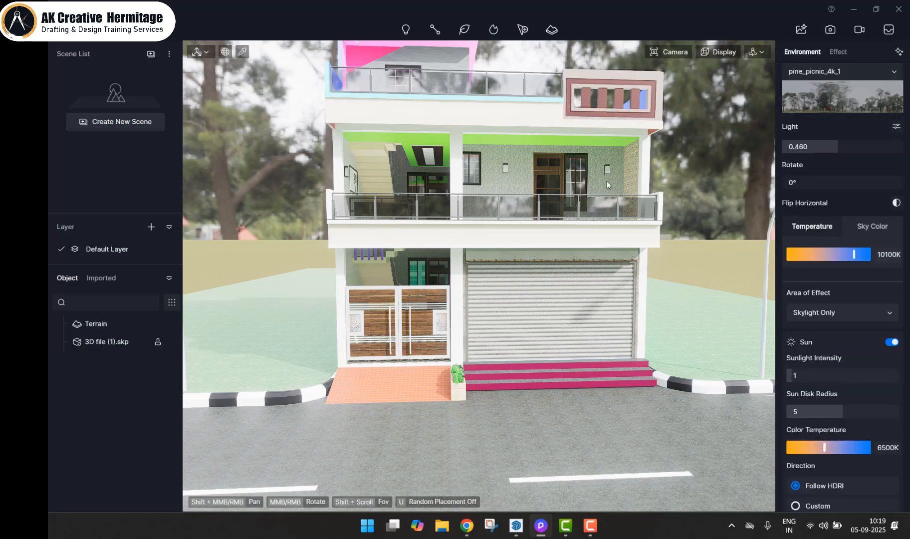
Recolor the hot-pink wall material of the top-floor room to white.
{"action": "middle_click_drag", "start_coordinate": [606, 181], "coordinate": [369, 95]}
{"action": "left_click", "coordinate": [368, 95]}
{"action": "left_click", "coordinate": [793, 239]}
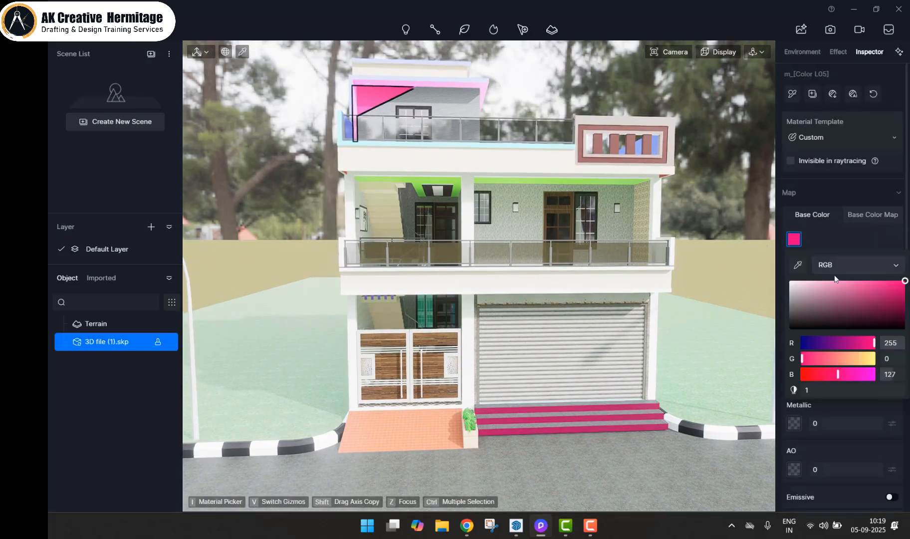
{"action": "left_click_drag", "start_coordinate": [830, 271], "coordinate": [742, 207]}
{"action": "left_click", "coordinate": [719, 166]}
Change the base color of the magenta steps in front of the shutter to black.
{"action": "left_click", "coordinate": [587, 408]}
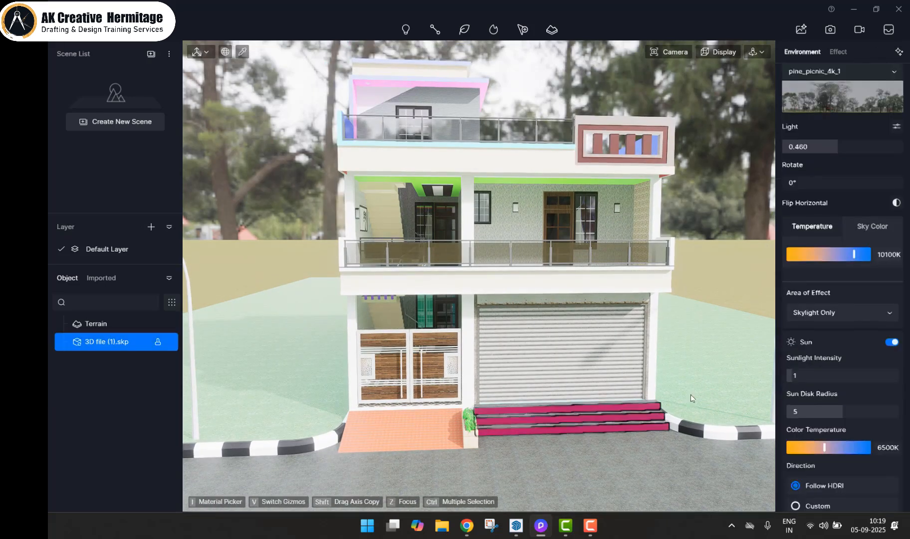
{"action": "left_click", "coordinate": [794, 239]}
{"action": "left_click_drag", "start_coordinate": [804, 318], "coordinate": [778, 332]}
{"action": "left_click", "coordinate": [396, 408]}
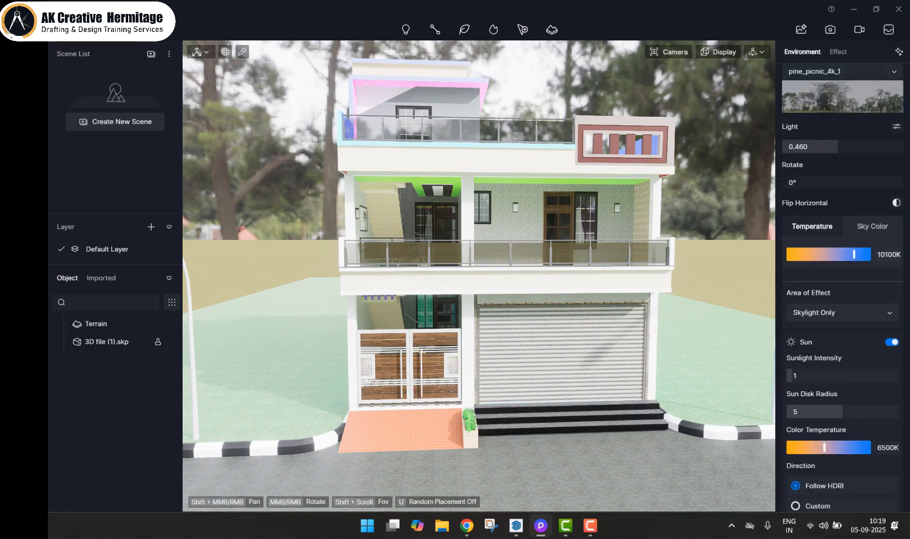
Recolor the bright green balcony ceiling material to a pale off-white, RGB 222, 228, 216.
{"action": "scroll", "coordinate": [396, 407], "scroll_direction": "up", "scroll_amount": 3}
{"action": "scroll", "coordinate": [396, 407], "scroll_direction": "down", "scroll_amount": 3}
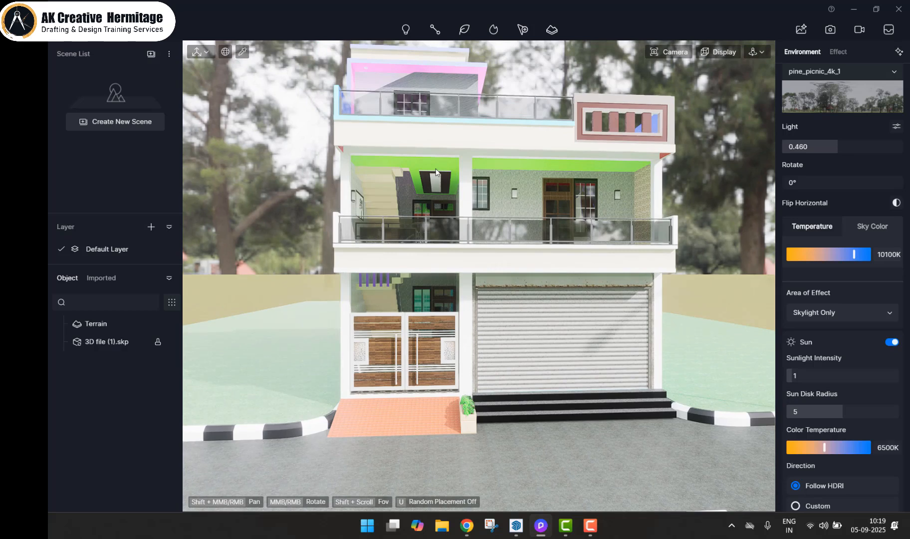
{"action": "left_click", "coordinate": [438, 170]}
{"action": "left_click", "coordinate": [797, 240]}
{"action": "left_click_drag", "start_coordinate": [807, 255], "coordinate": [782, 269]}
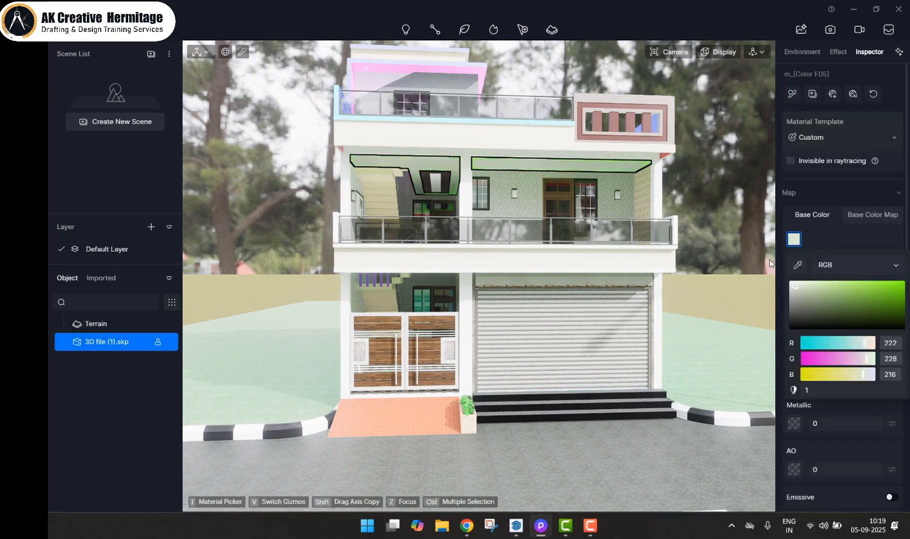
{"action": "left_click", "coordinate": [722, 177]}
{"action": "scroll", "coordinate": [722, 177], "scroll_direction": "down", "scroll_amount": 2}
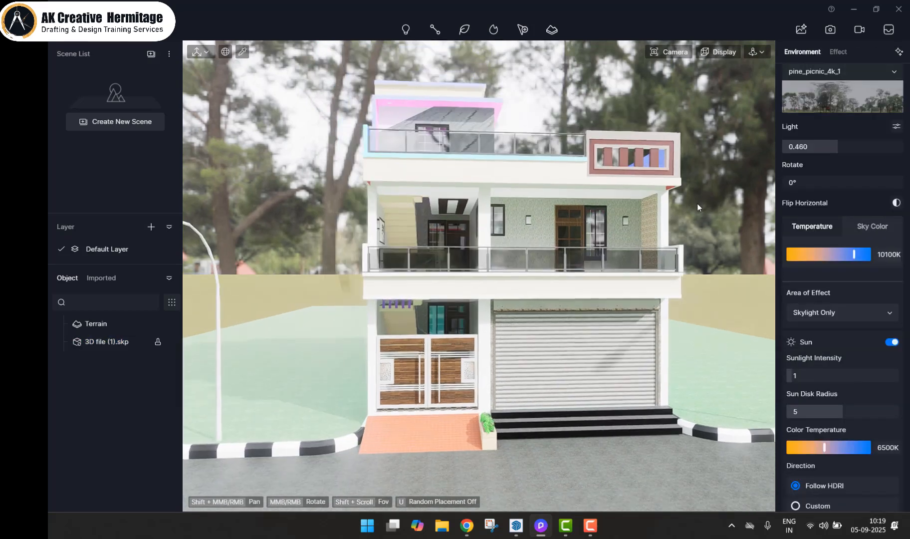
Set the HDRI environment light to 0.270.
{"action": "left_click_drag", "start_coordinate": [828, 145], "coordinate": [807, 146]}
{"action": "scroll", "coordinate": [676, 219], "scroll_direction": "down", "scroll_amount": 3}
{"action": "middle_click_drag", "start_coordinate": [677, 219], "coordinate": [694, 283], "text": "shift"}
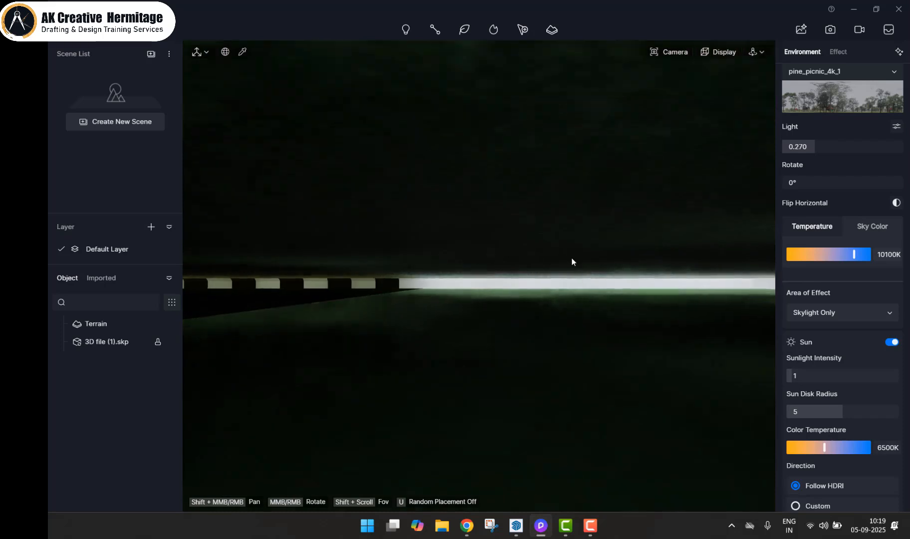
Change the base color of the cyan side wall to pure white, RGB 255, 255, 255.
{"action": "middle_click_drag", "start_coordinate": [587, 252], "coordinate": [322, 241], "text": "shift"}
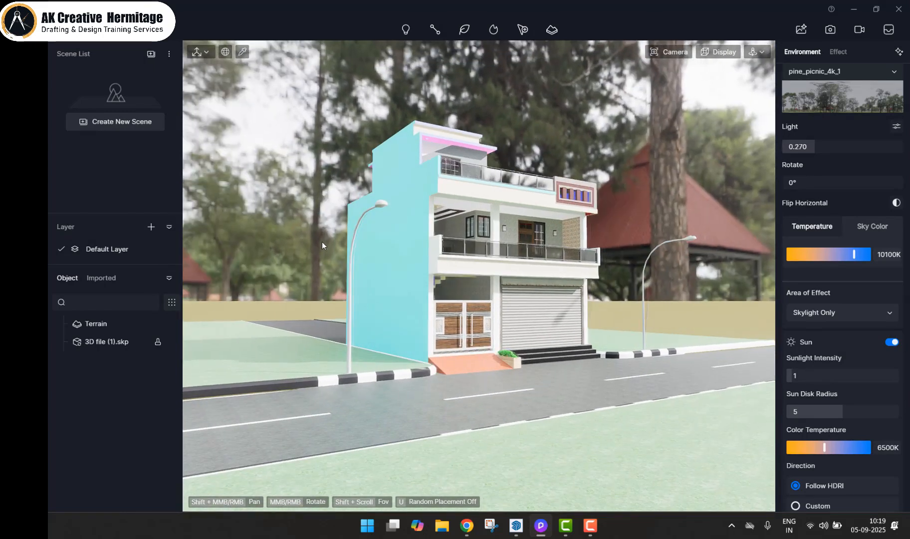
{"action": "left_click", "coordinate": [398, 177]}
{"action": "left_click", "coordinate": [794, 239]}
{"action": "left_click_drag", "start_coordinate": [814, 300], "coordinate": [771, 261]}
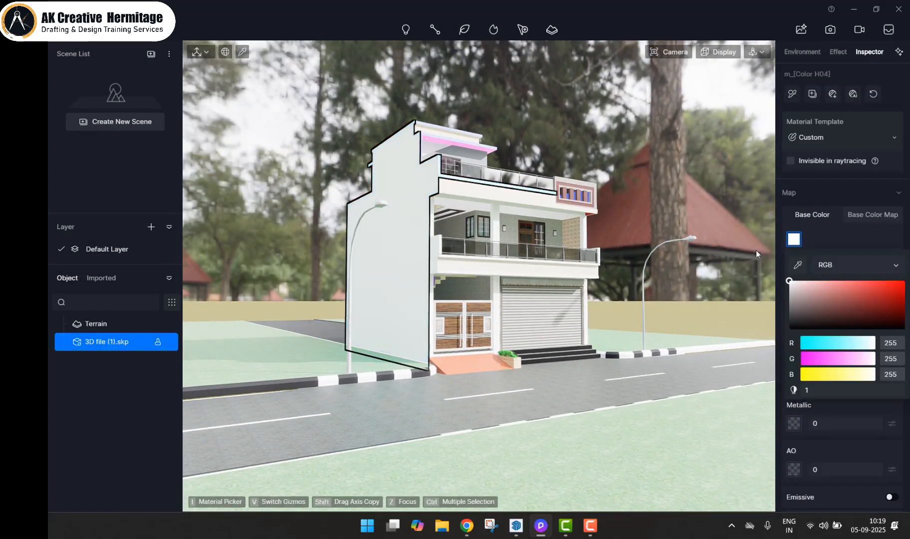
{"action": "left_click", "coordinate": [665, 260]}
Recolor the blue wall material behind the upper parapet's decorative panel to white.
{"action": "middle_click_drag", "start_coordinate": [665, 260], "coordinate": [627, 184]}
{"action": "left_click", "coordinate": [626, 184]}
{"action": "left_click", "coordinate": [796, 239]}
{"action": "left_click_drag", "start_coordinate": [813, 294], "coordinate": [771, 249]}
{"action": "left_click", "coordinate": [691, 99]}
Start a character path and choose the Jerry Walking 01 model for it from the character assets.
{"action": "scroll", "coordinate": [588, 265], "scroll_direction": "down", "scroll_amount": 5}
{"action": "middle_click_drag", "start_coordinate": [587, 264], "coordinate": [587, 216]}
{"action": "scroll", "coordinate": [588, 215], "scroll_direction": "up", "scroll_amount": 6}
{"action": "middle_click_drag", "start_coordinate": [551, 242], "coordinate": [532, 190]}
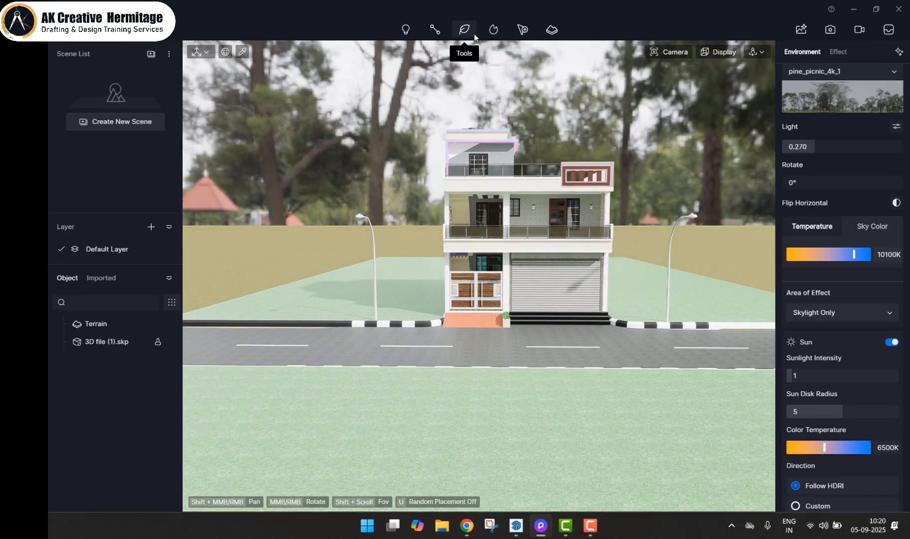
{"action": "left_click", "coordinate": [432, 30]}
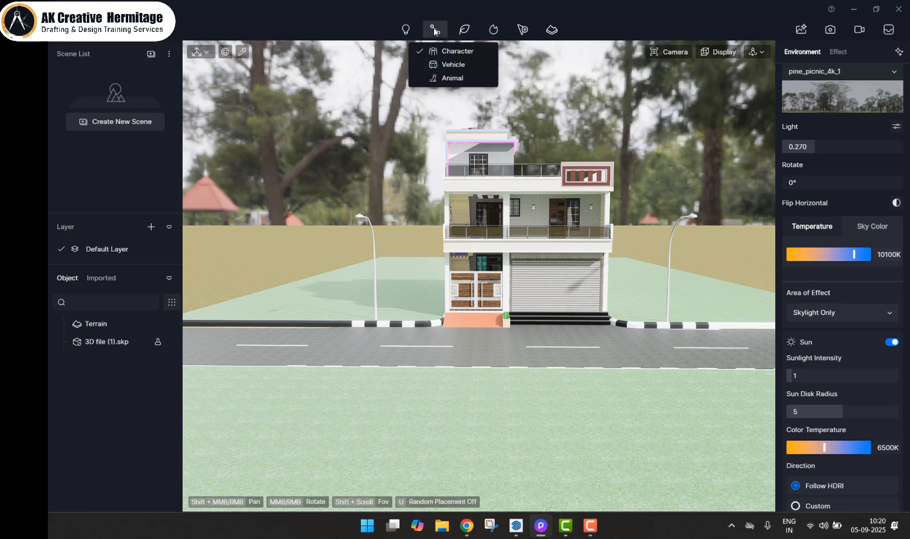
{"action": "left_click", "coordinate": [463, 52]}
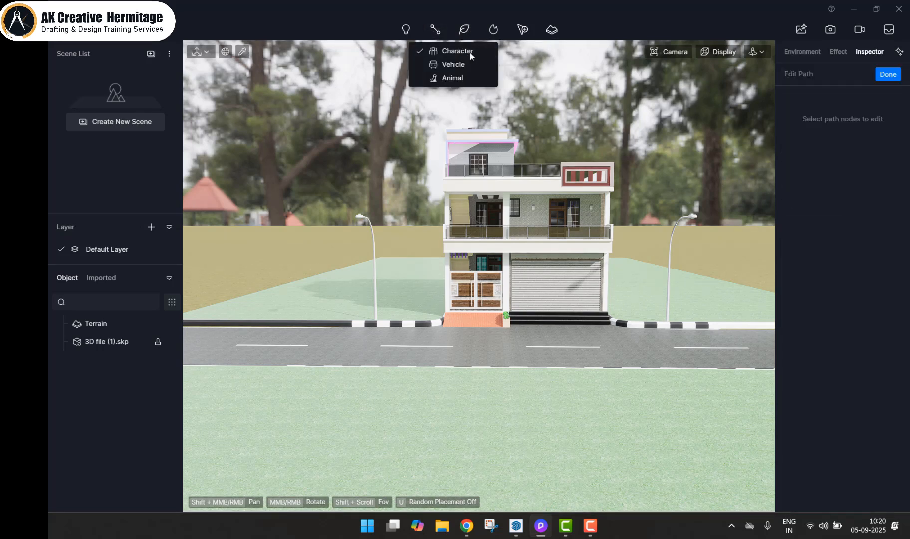
{"action": "left_click_drag", "start_coordinate": [504, 335], "coordinate": [554, 507]}
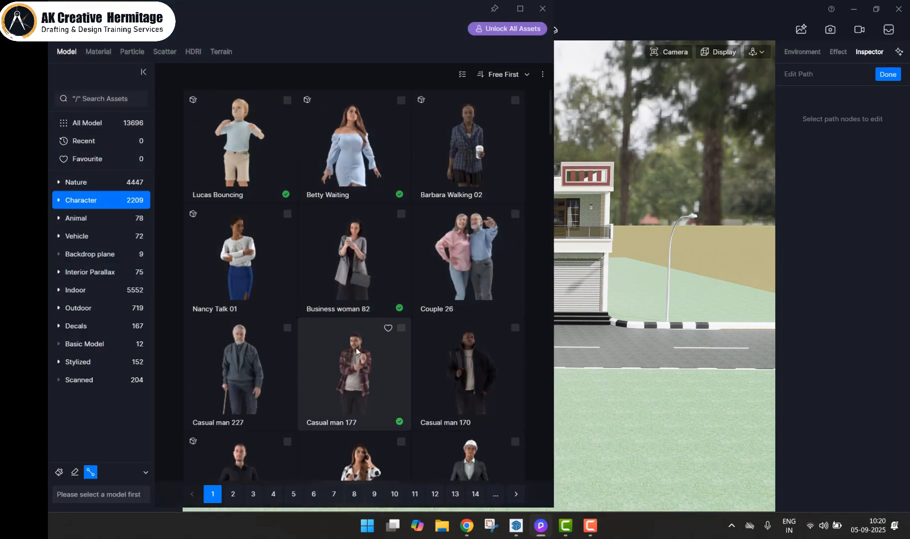
{"action": "scroll", "coordinate": [355, 348], "scroll_direction": "down", "scroll_amount": 3}
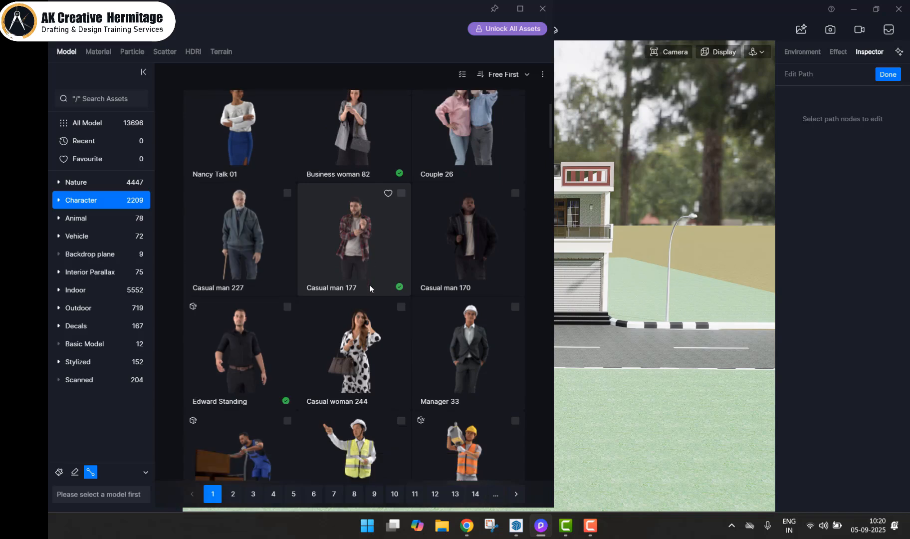
{"action": "scroll", "coordinate": [359, 267], "scroll_direction": "down", "scroll_amount": 4}
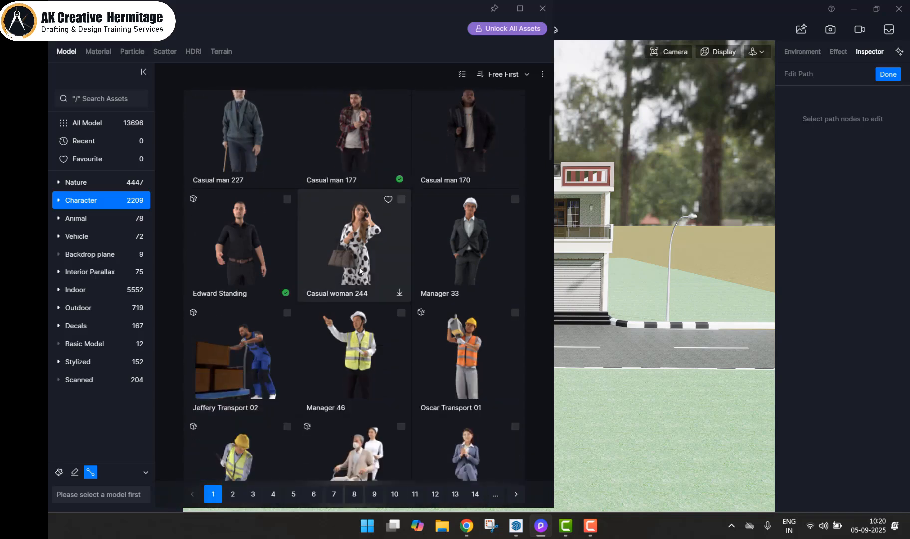
{"action": "scroll", "coordinate": [359, 267], "scroll_direction": "down", "scroll_amount": 1}
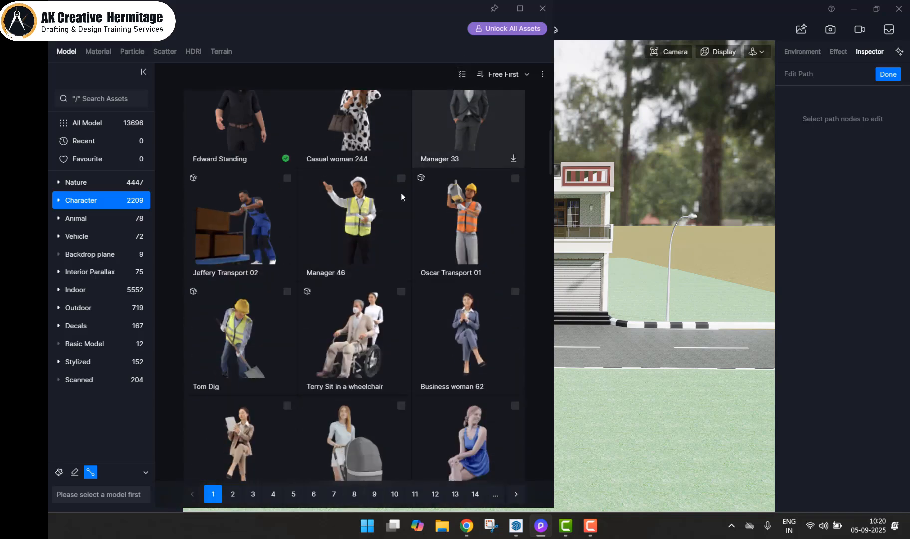
{"action": "scroll", "coordinate": [351, 264], "scroll_direction": "down", "scroll_amount": 4}
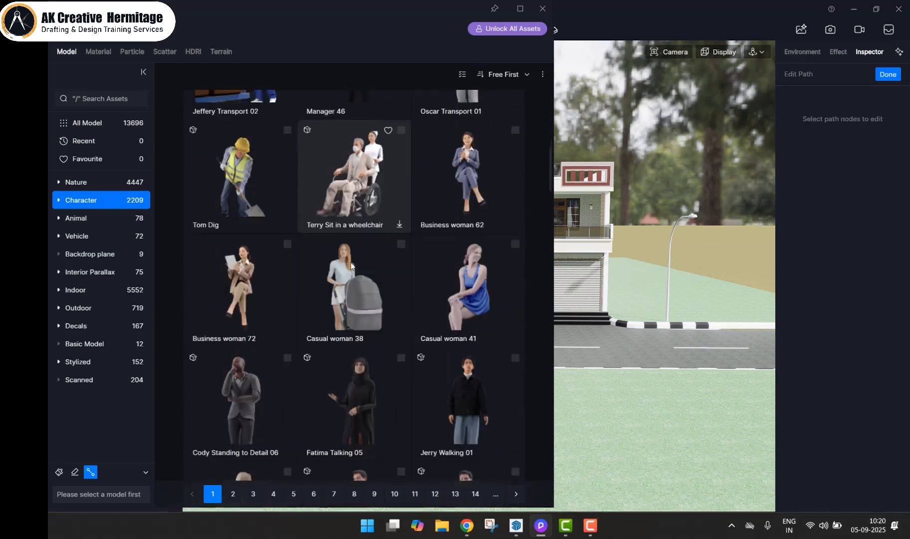
{"action": "scroll", "coordinate": [350, 263], "scroll_direction": "down", "scroll_amount": 1}
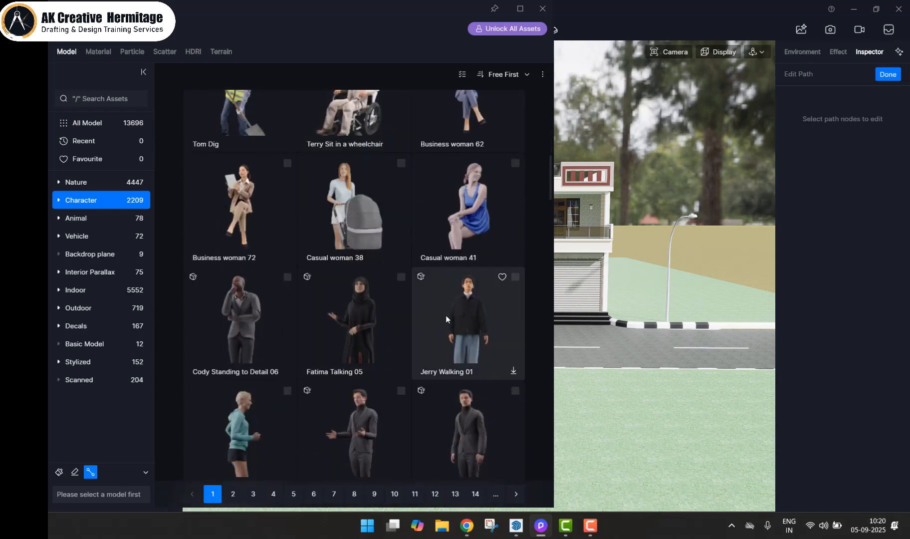
{"action": "left_click", "coordinate": [457, 328]}
{"action": "left_click", "coordinate": [476, 317]}
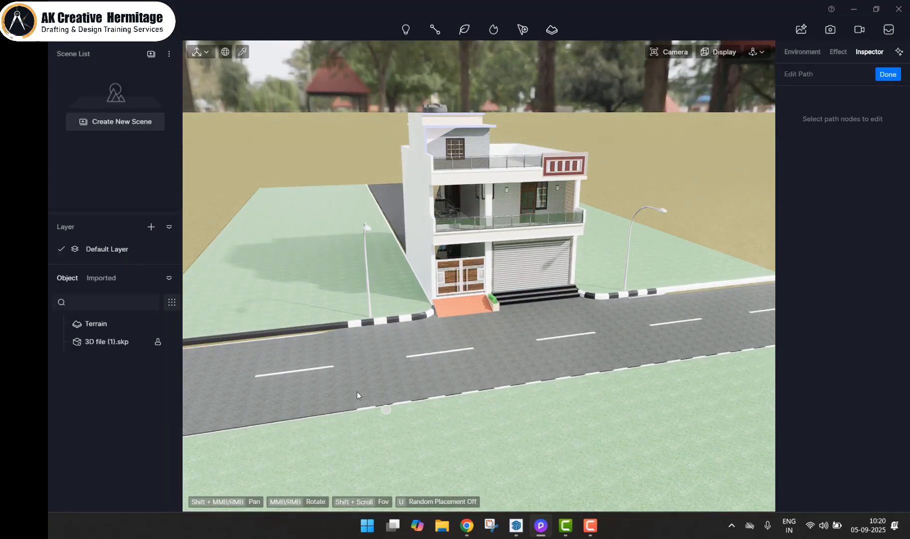
Draw the first leg of the character path along the house-side lane, past the house to the road's far end.
{"action": "scroll", "coordinate": [315, 365], "scroll_direction": "up", "scroll_amount": 2}
{"action": "middle_click_drag", "start_coordinate": [315, 365], "coordinate": [431, 354], "text": "shift"}
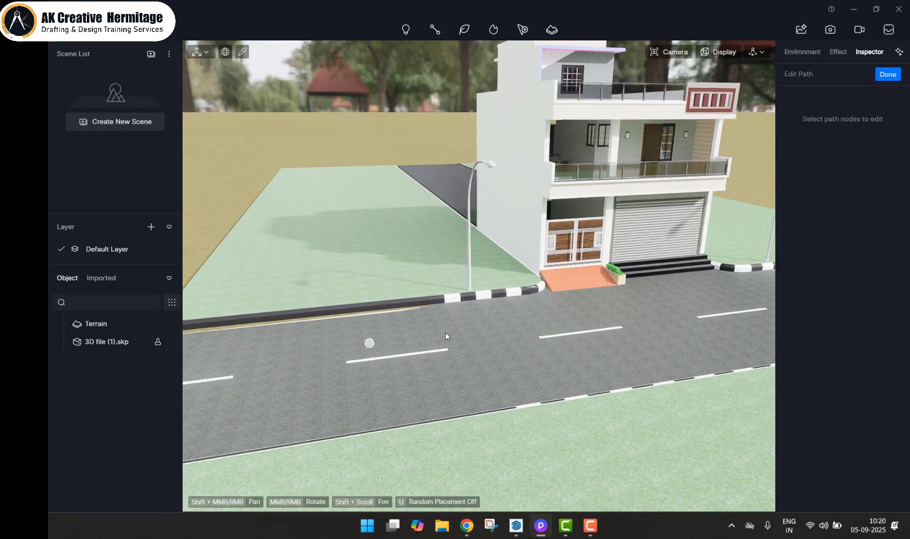
{"action": "left_click", "coordinate": [414, 339]}
{"action": "middle_click_drag", "start_coordinate": [611, 307], "coordinate": [431, 336], "text": "shift"}
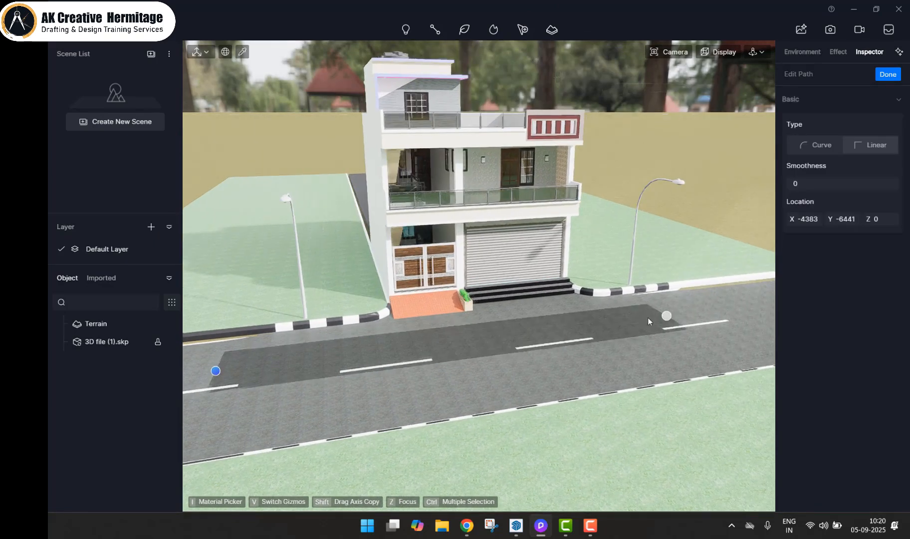
{"action": "middle_click_drag", "start_coordinate": [648, 317], "coordinate": [723, 321]}
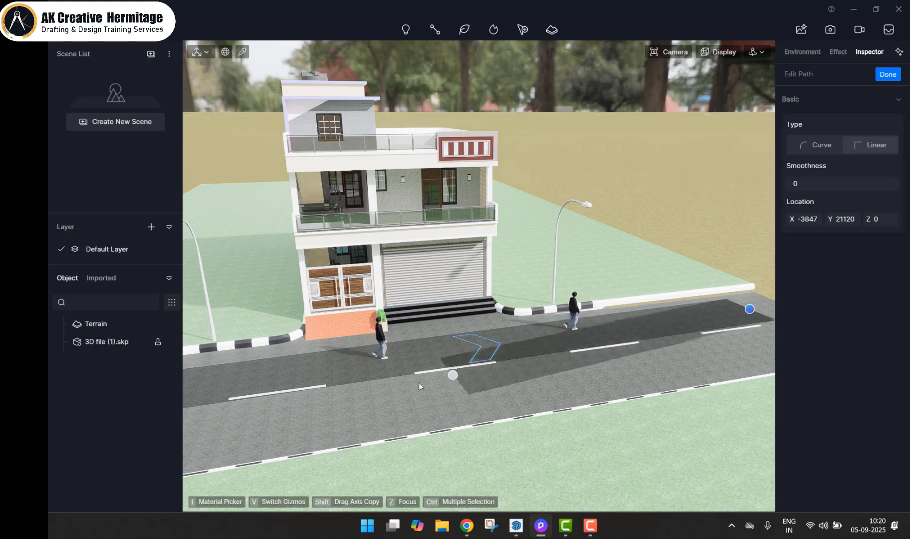
{"action": "middle_click_drag", "start_coordinate": [747, 337], "coordinate": [634, 322]}
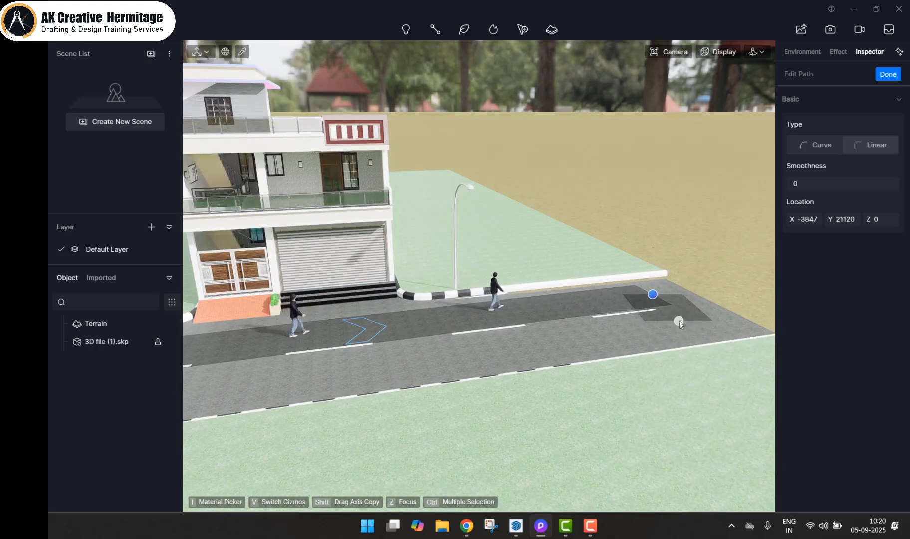
Continue the character path across the road and back along the opposite lane, and finish the path.
{"action": "left_click", "coordinate": [696, 323]}
{"action": "middle_click_drag", "start_coordinate": [449, 365], "coordinate": [439, 334]}
{"action": "middle_click_drag", "start_coordinate": [220, 384], "coordinate": [411, 353]}
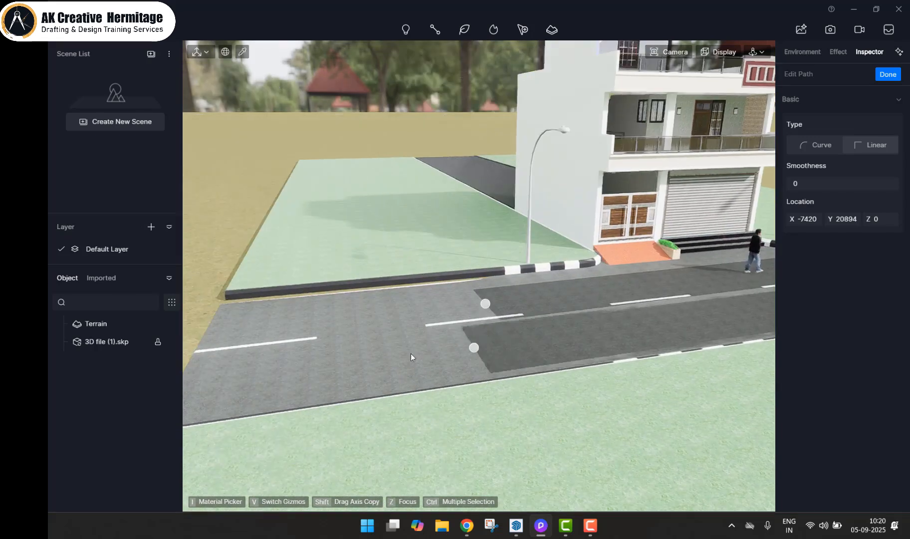
{"action": "scroll", "coordinate": [411, 354], "scroll_direction": "down", "scroll_amount": 1}
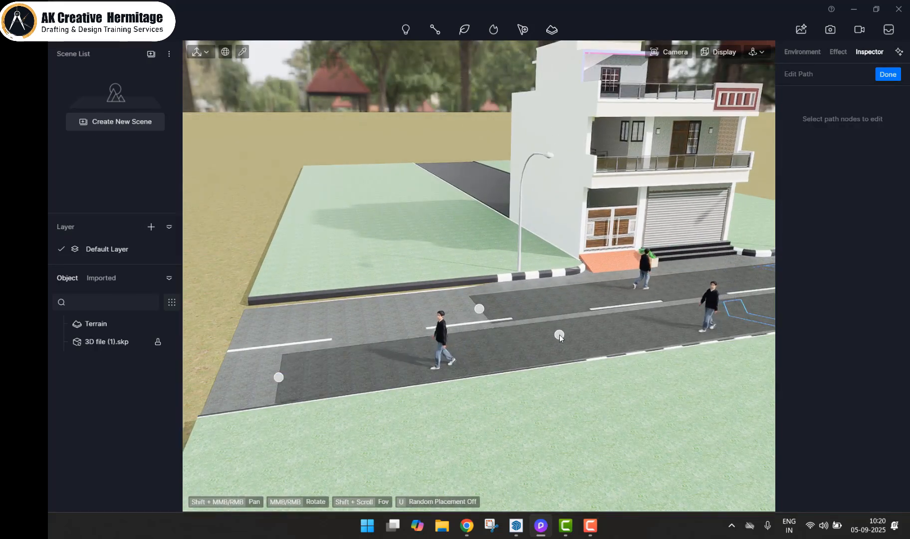
{"action": "key", "text": "Escape"}
Set the character path's width to 3.23 and its density to 0.01.
{"action": "middle_click_drag", "start_coordinate": [543, 348], "coordinate": [748, 344]}
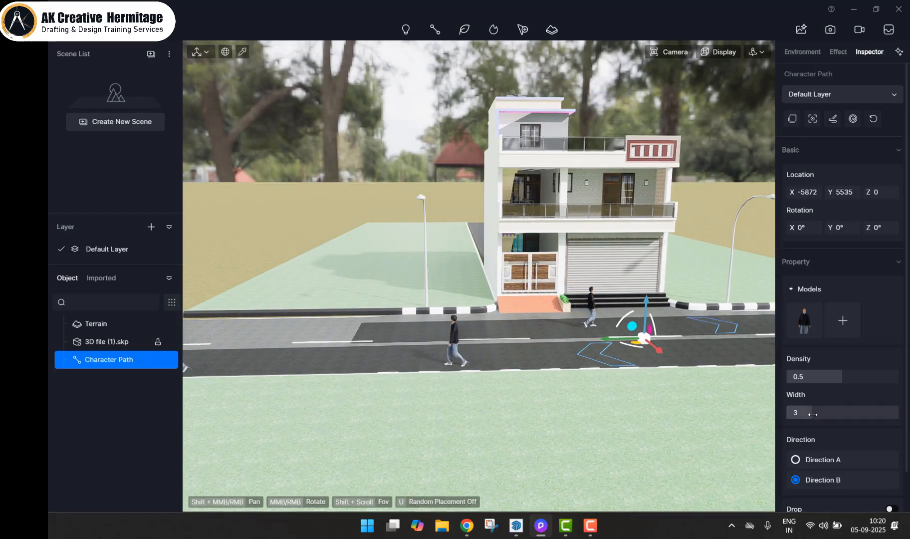
{"action": "scroll", "coordinate": [812, 414], "scroll_direction": "down", "scroll_amount": 1}
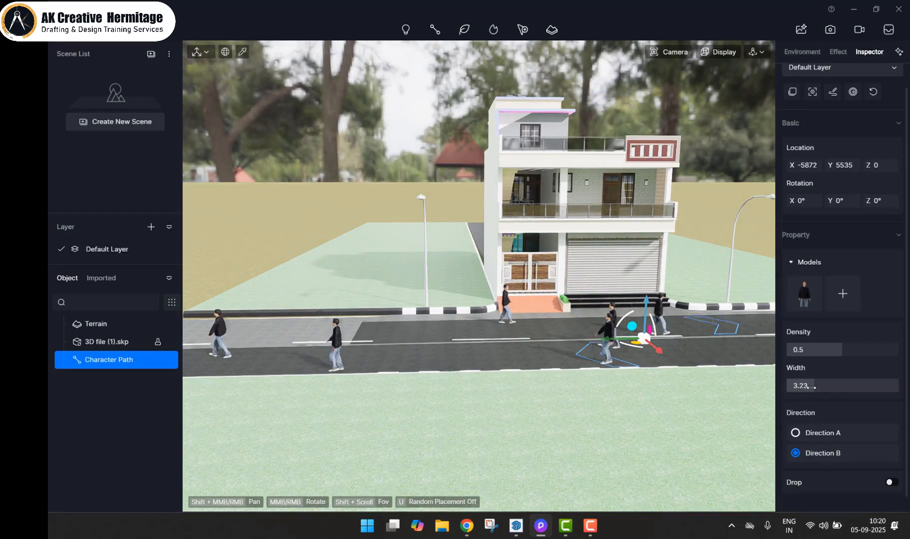
{"action": "scroll", "coordinate": [812, 399], "scroll_direction": "up", "scroll_amount": 1}
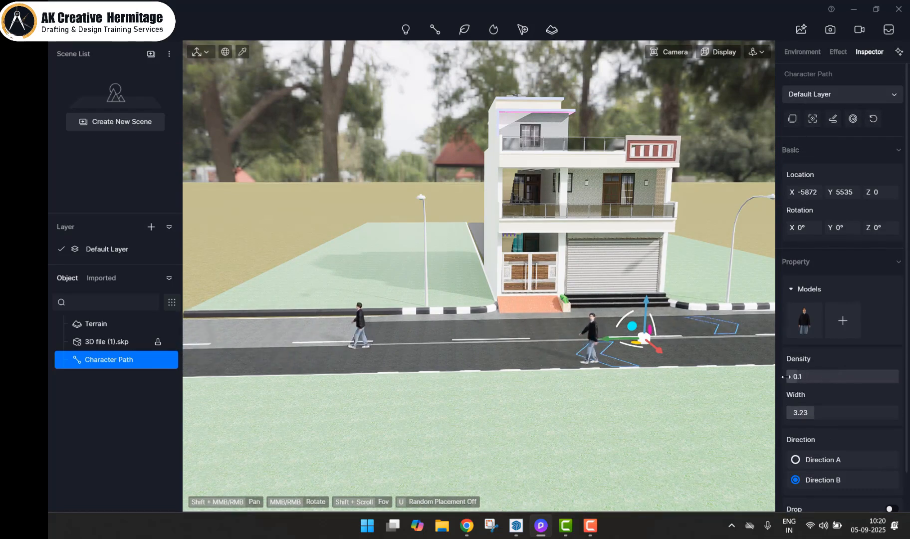
{"action": "left_click_drag", "start_coordinate": [782, 378], "coordinate": [775, 381]}
Inspect the walking figures up close and switch the character path to Direction A.
{"action": "middle_click_drag", "start_coordinate": [515, 392], "coordinate": [618, 350]}
{"action": "scroll", "coordinate": [479, 356], "scroll_direction": "up", "scroll_amount": 5}
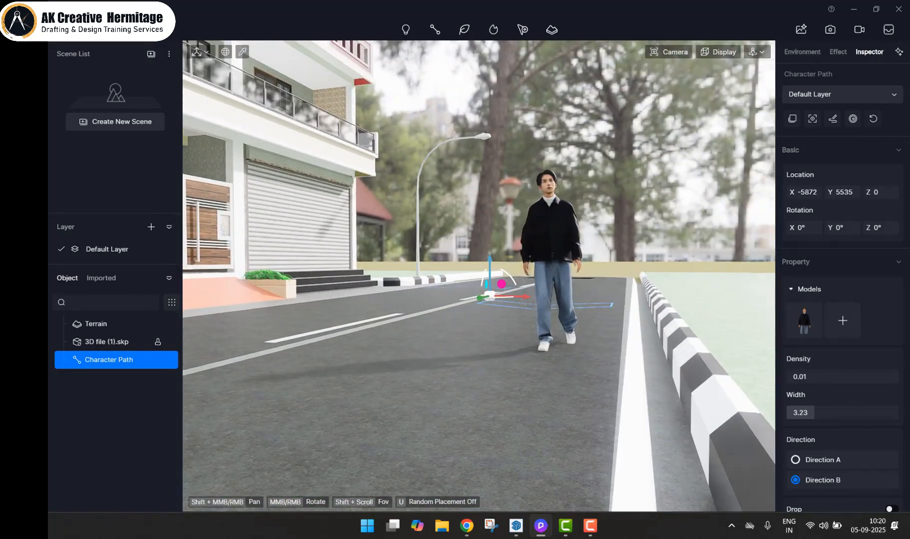
{"action": "mouse_move", "coordinate": [378, 342]}
{"action": "middle_mouse_down"}
{"action": "mouse_move", "coordinate": [452, 341]}
{"action": "mouse_move", "coordinate": [379, 342]}
{"action": "middle_mouse_up"}
{"action": "scroll", "coordinate": [452, 342], "scroll_direction": "down", "scroll_amount": 3}
{"action": "middle_click_drag", "start_coordinate": [498, 369], "coordinate": [533, 386]}
{"action": "scroll", "coordinate": [571, 342], "scroll_direction": "down", "scroll_amount": 3}
{"action": "middle_click_drag", "start_coordinate": [324, 204], "coordinate": [350, 204]}
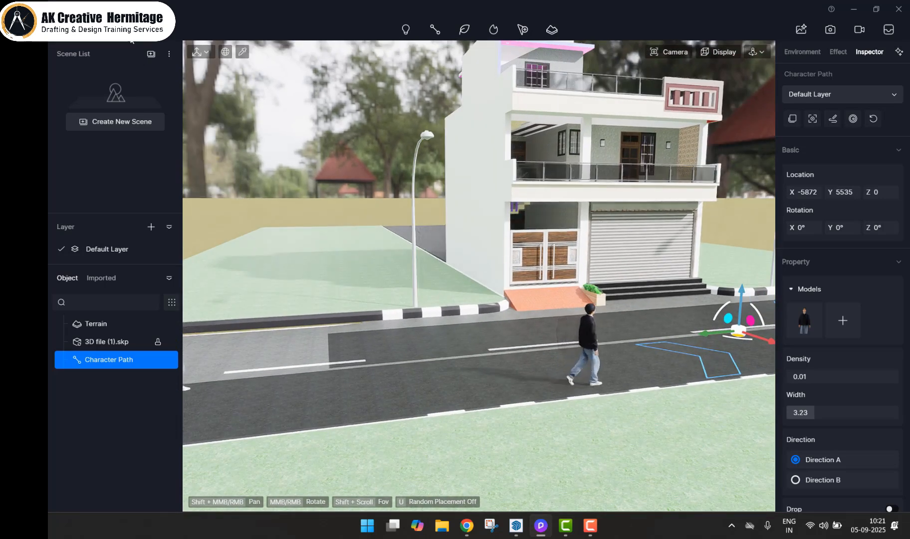
Start a vehicle path using the Electric SUV 01 model from the vehicle assets.
{"action": "left_click", "coordinate": [129, 31]}
{"action": "left_click", "coordinate": [542, 8]}
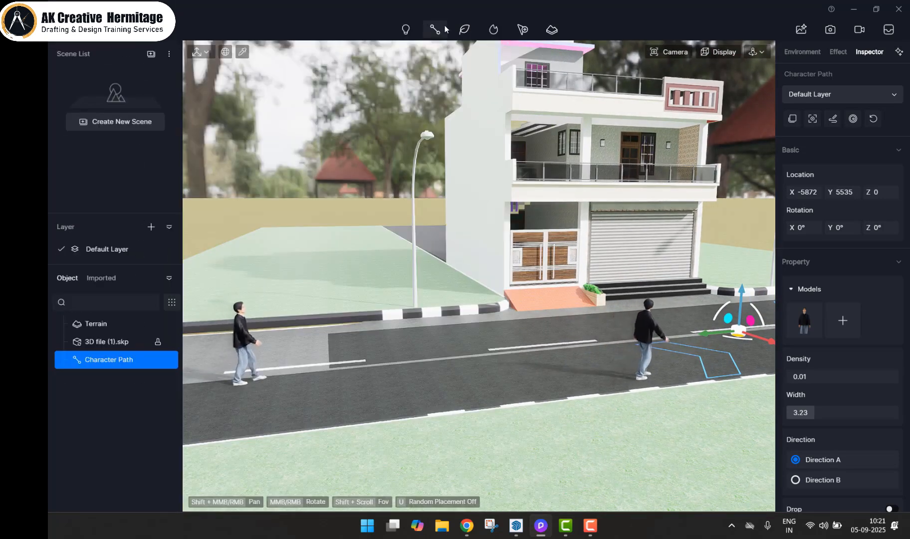
{"action": "left_click", "coordinate": [453, 66]}
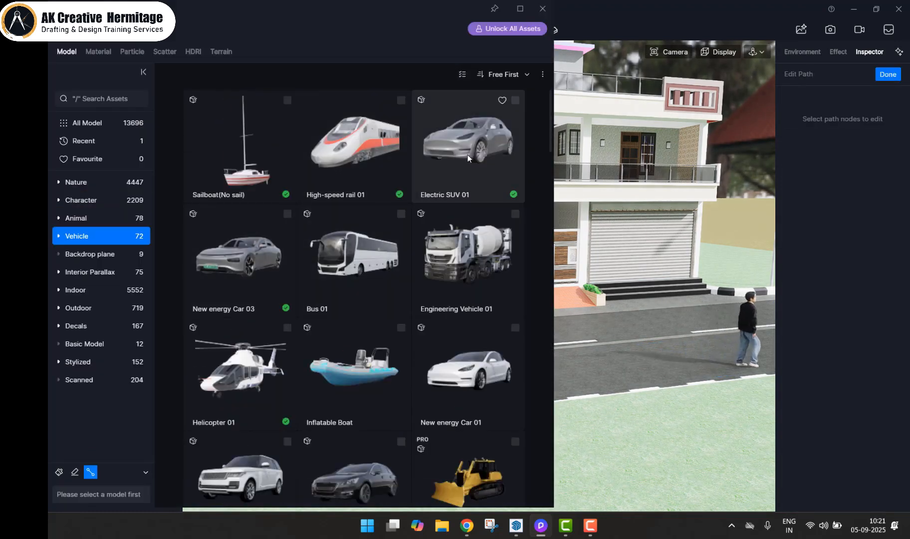
{"action": "left_click", "coordinate": [542, 8]}
Lay out the vehicle path along the road lane in front of the house, extending it to the road's far end, and finish it.
{"action": "scroll", "coordinate": [439, 403], "scroll_direction": "down", "scroll_amount": 4}
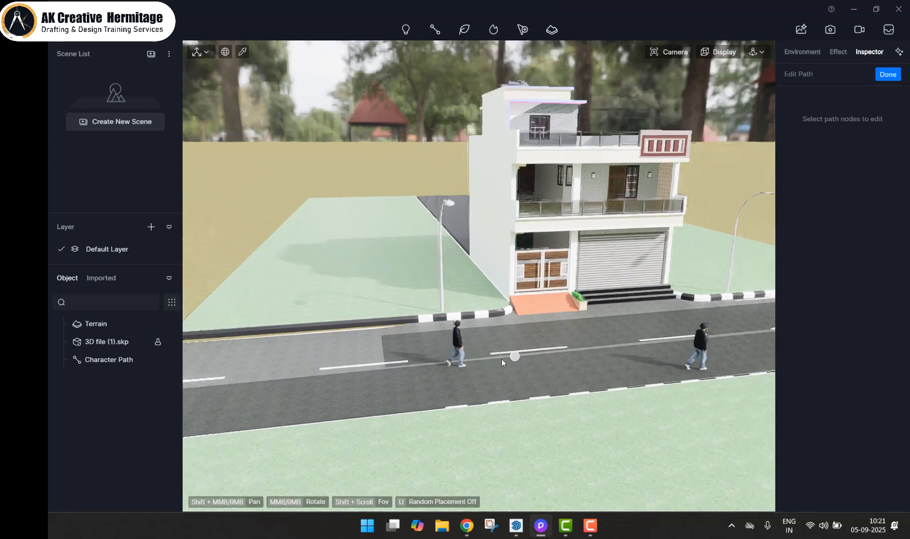
{"action": "left_click", "coordinate": [249, 361]}
{"action": "right_click_drag", "start_coordinate": [249, 362], "coordinate": [612, 333]}
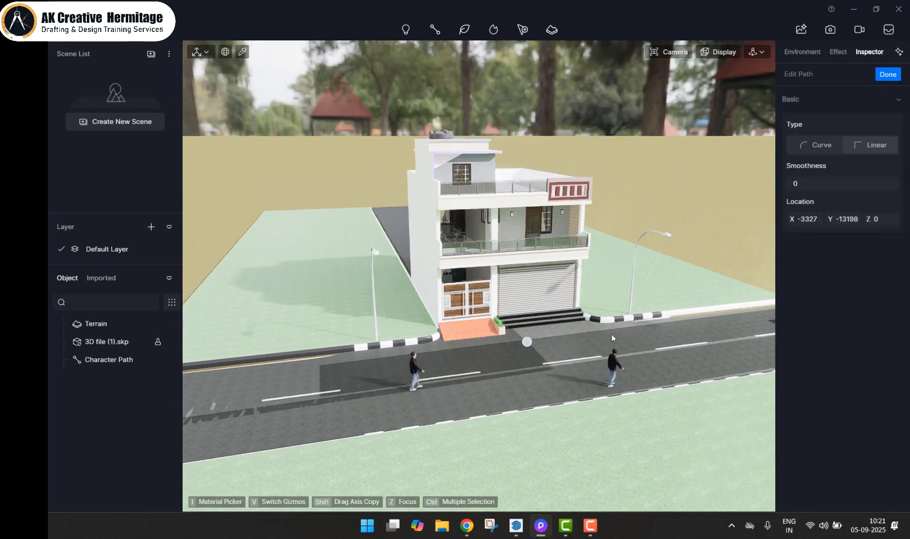
{"action": "middle_click_drag", "start_coordinate": [702, 323], "coordinate": [566, 350]}
{"action": "left_click", "coordinate": [650, 341]}
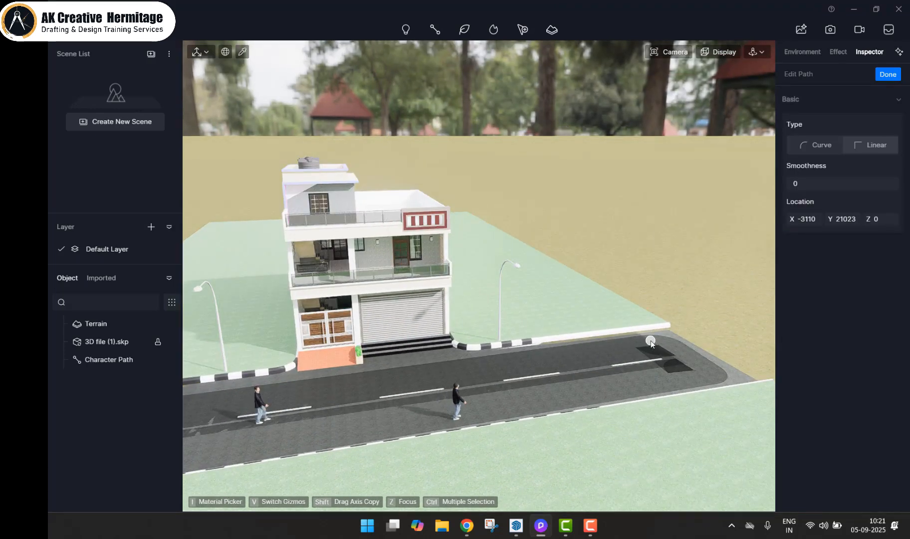
{"action": "left_click", "coordinate": [674, 283]}
{"action": "middle_click_drag", "start_coordinate": [650, 340], "coordinate": [741, 340], "text": "shift"}
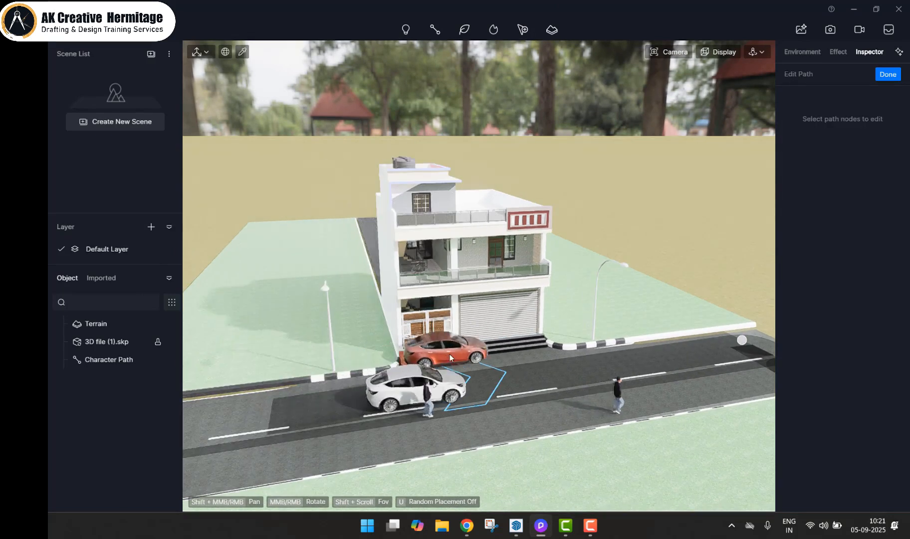
{"action": "middle_click_drag", "start_coordinate": [449, 354], "coordinate": [630, 307]}
{"action": "scroll", "coordinate": [313, 403], "scroll_direction": "up", "scroll_amount": 2}
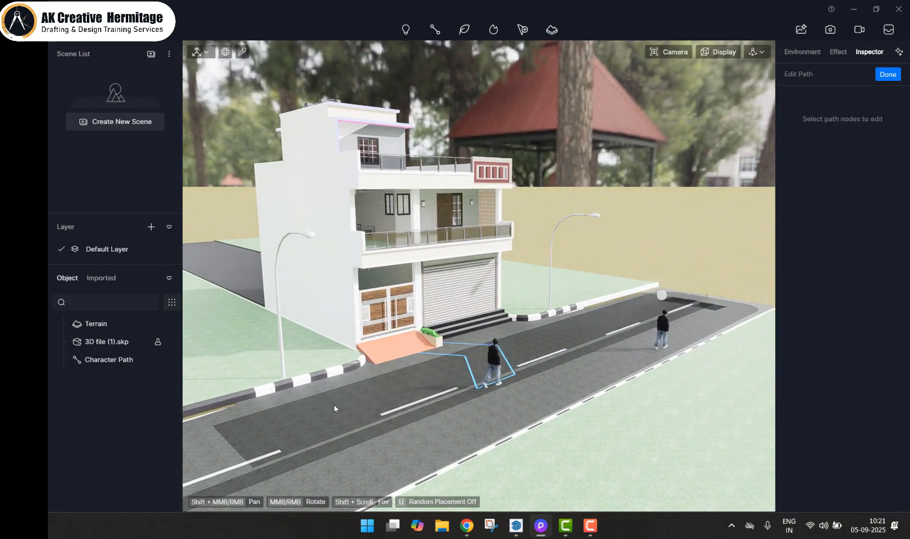
{"action": "left_click", "coordinate": [887, 74]}
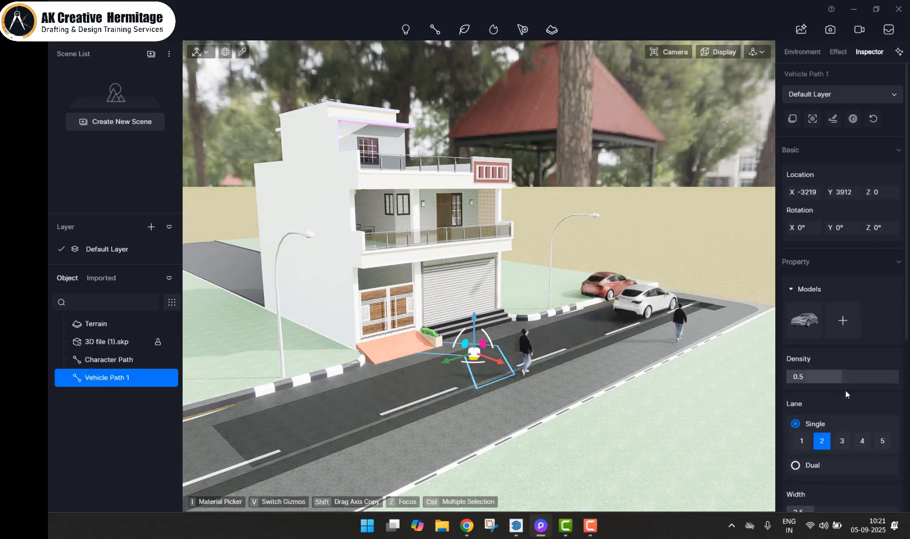
Set the vehicle path to a single lane of 1 and its speed to 12.
{"action": "left_click", "coordinate": [802, 441]}
{"action": "middle_click_drag", "start_coordinate": [530, 413], "coordinate": [681, 343]}
{"action": "scroll", "coordinate": [803, 464], "scroll_direction": "down", "scroll_amount": 3}
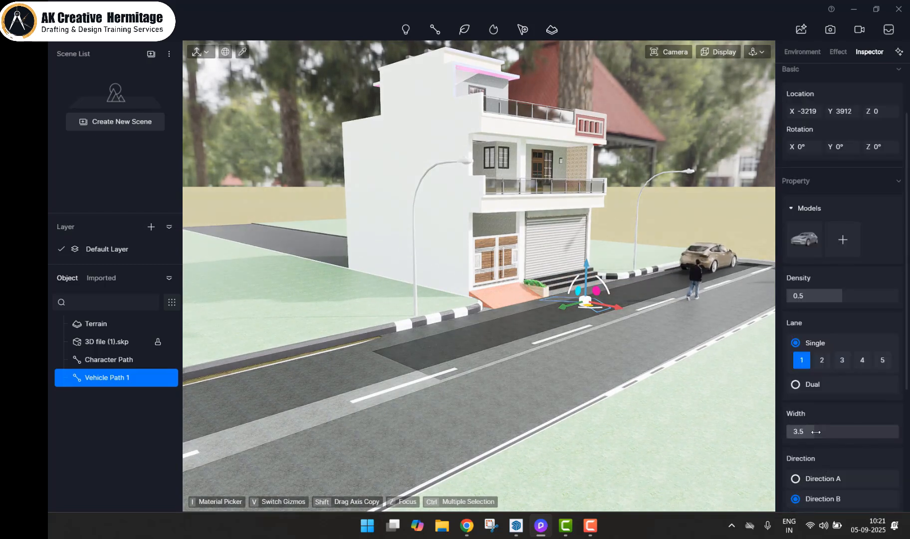
{"action": "left_click_drag", "start_coordinate": [811, 432], "coordinate": [815, 433]}
{"action": "scroll", "coordinate": [828, 466], "scroll_direction": "down", "scroll_amount": 6}
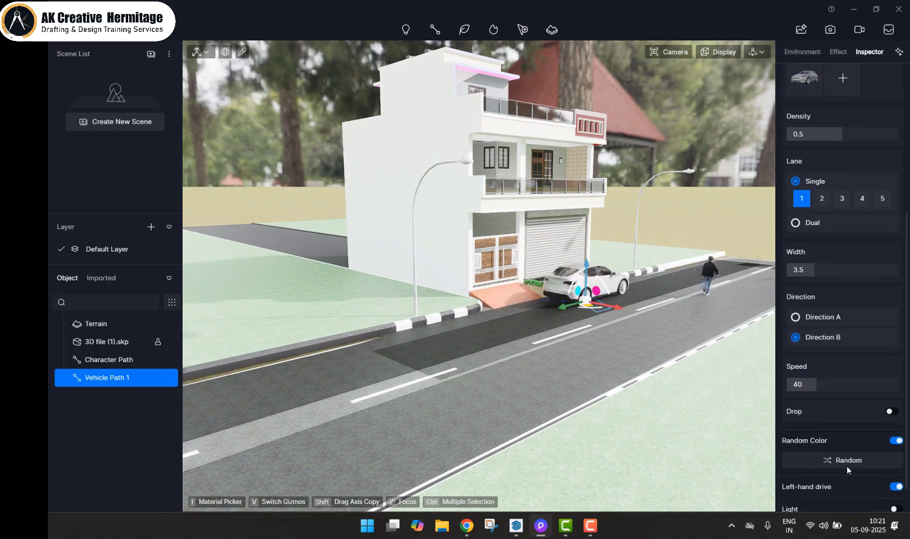
{"action": "left_click_drag", "start_coordinate": [814, 384], "coordinate": [796, 384]}
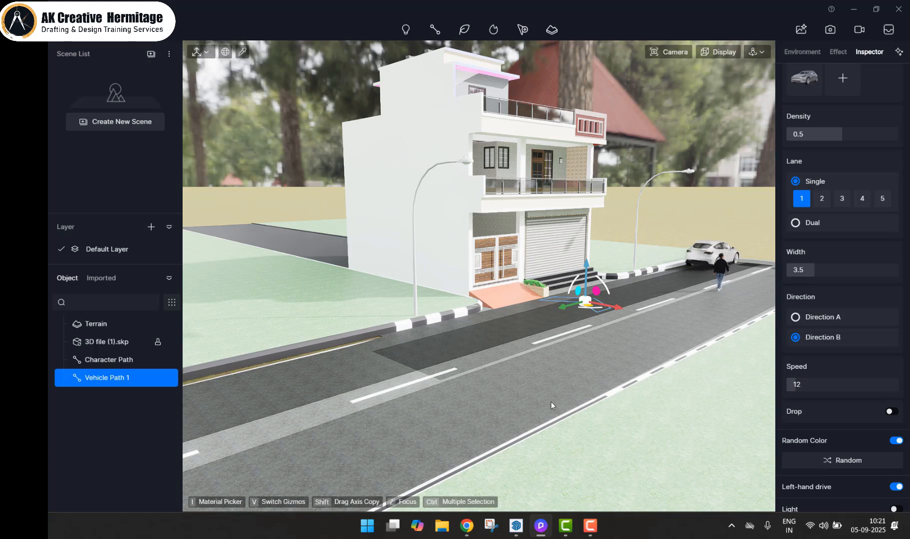
Examine the moving car up close, along the road and from the front of the house.
{"action": "right_click_drag", "start_coordinate": [493, 387], "coordinate": [320, 388]}
{"action": "middle_click_drag", "start_coordinate": [532, 412], "coordinate": [447, 329]}
{"action": "right_click_drag", "start_coordinate": [629, 439], "coordinate": [675, 415]}
{"action": "right_click_drag", "start_coordinate": [540, 382], "coordinate": [568, 368]}
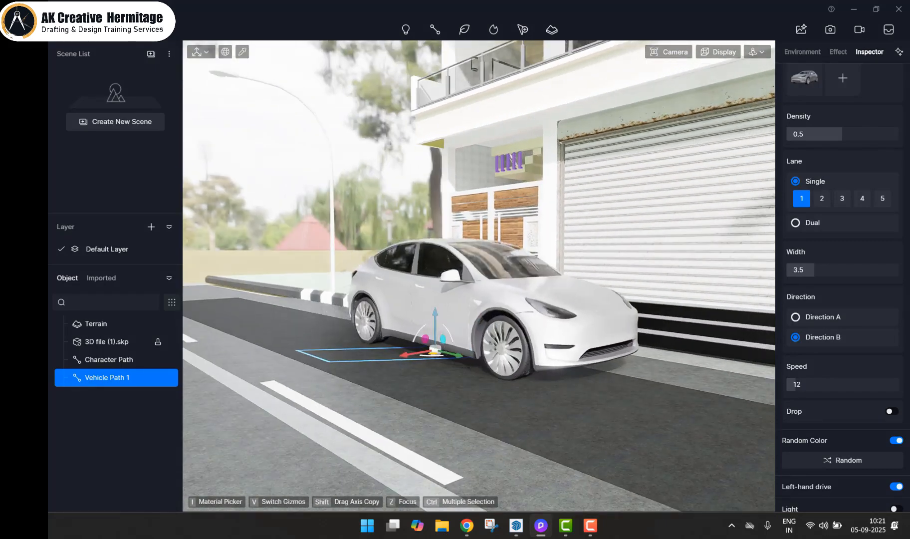
{"action": "right_click_drag", "start_coordinate": [478, 349], "coordinate": [649, 365]}
{"action": "scroll", "coordinate": [454, 384], "scroll_direction": "down", "scroll_amount": 5}
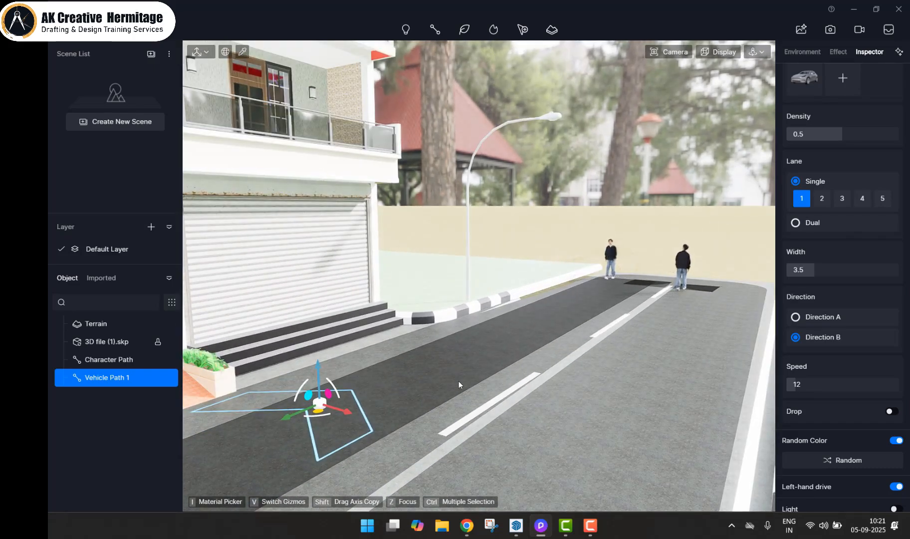
{"action": "scroll", "coordinate": [517, 384], "scroll_direction": "down", "scroll_amount": 4}
{"action": "right_click_drag", "start_coordinate": [516, 384], "coordinate": [592, 417]}
{"action": "scroll", "coordinate": [877, 488], "scroll_direction": "down", "scroll_amount": 1}
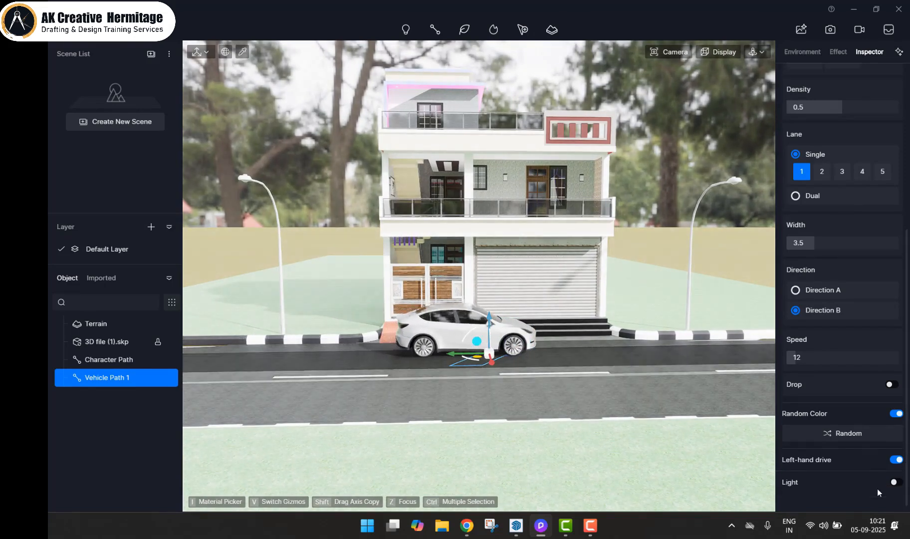
Try the vehicle path's Light option and Direction A, return to Direction B, and check the car's travel from several angles.
{"action": "left_click", "coordinate": [896, 482]}
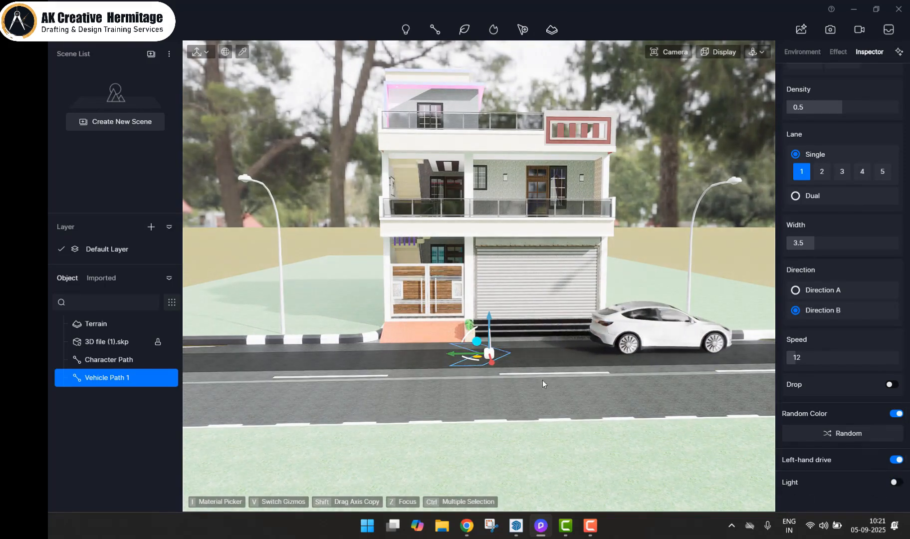
{"action": "middle_click_drag", "start_coordinate": [527, 380], "coordinate": [555, 387]}
{"action": "right_click_drag", "start_coordinate": [554, 387], "coordinate": [521, 380]}
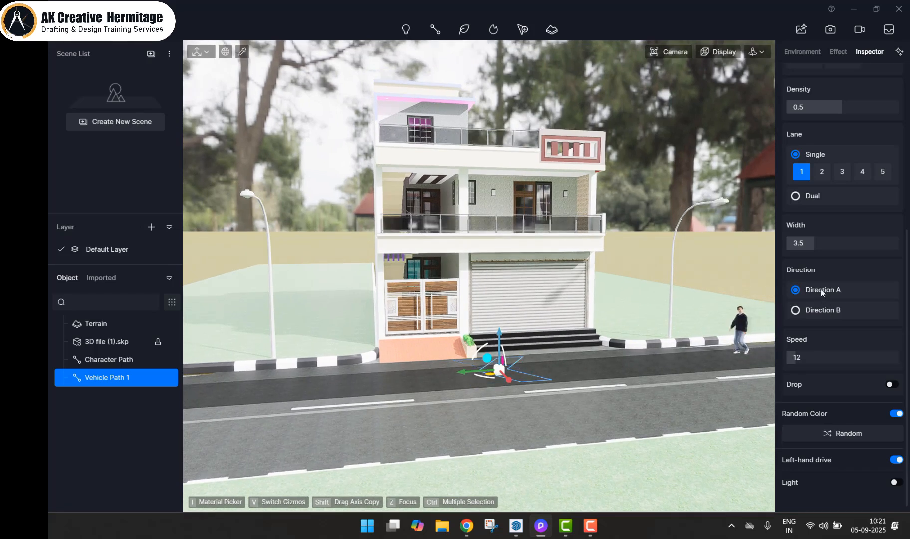
{"action": "right_click_drag", "start_coordinate": [532, 364], "coordinate": [722, 310]}
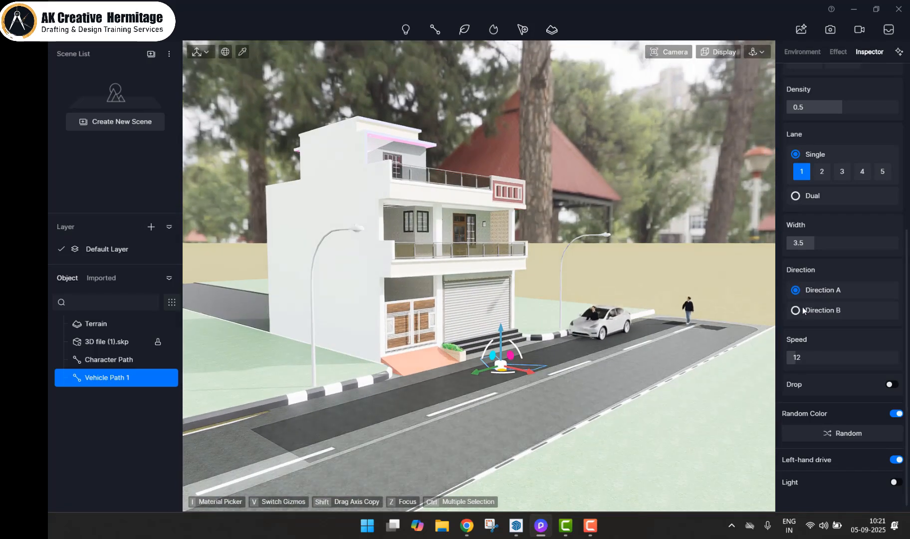
{"action": "scroll", "coordinate": [478, 275], "scroll_direction": "down", "scroll_amount": 2}
{"action": "right_click_drag", "start_coordinate": [498, 349], "coordinate": [496, 362]}
{"action": "middle_click_drag", "start_coordinate": [496, 362], "coordinate": [556, 359]}
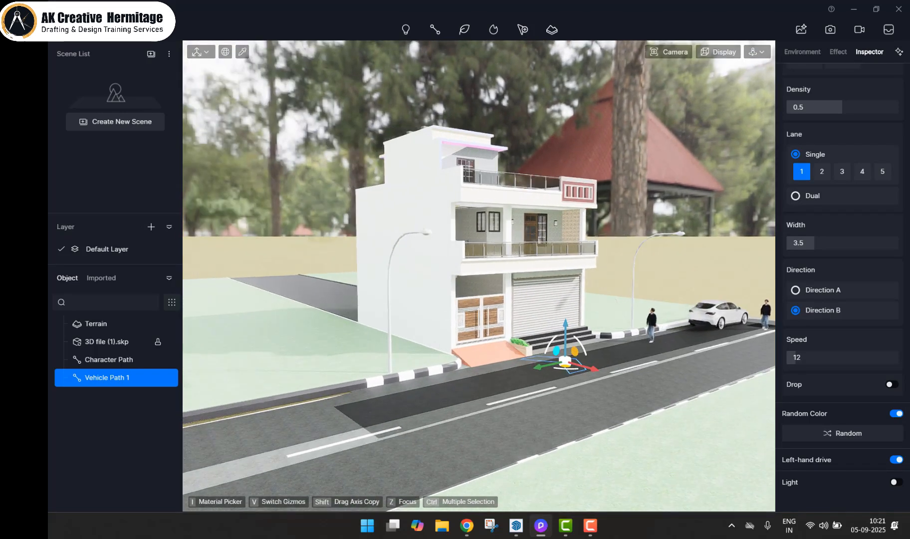
{"action": "right_click_drag", "start_coordinate": [556, 359], "coordinate": [449, 359]}
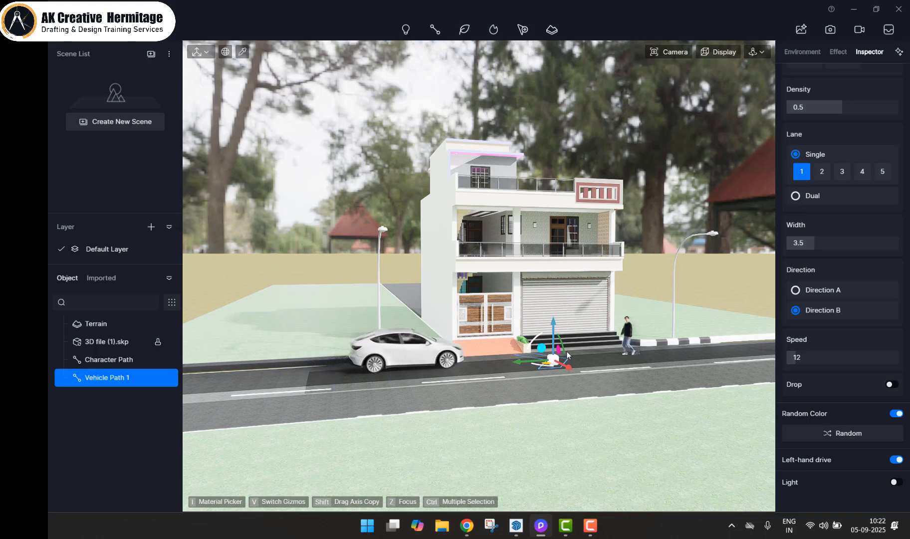
{"action": "middle_click_drag", "start_coordinate": [525, 320], "coordinate": [528, 333]}
{"action": "mouse_move", "coordinate": [528, 333]}
{"action": "right_mouse_down"}
{"action": "mouse_move", "coordinate": [451, 330]}
{"action": "mouse_move", "coordinate": [528, 349]}
{"action": "right_mouse_up"}
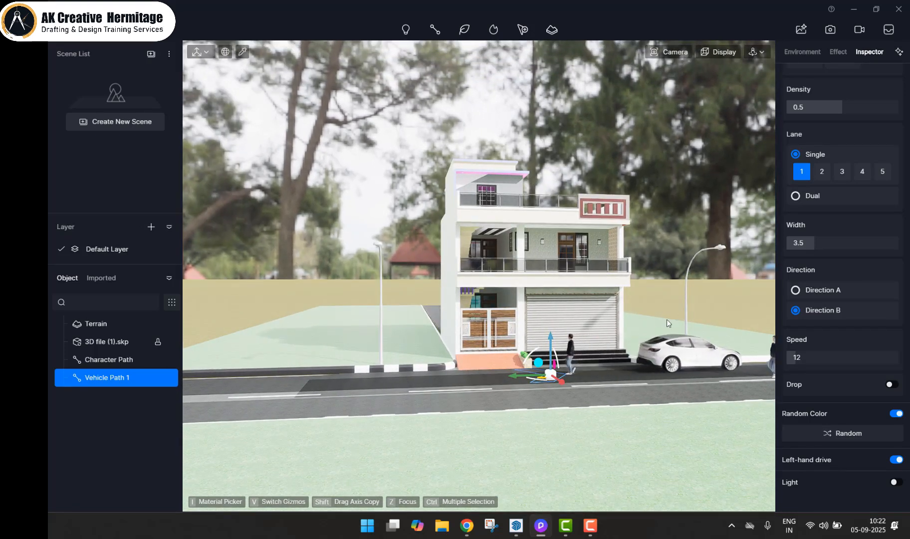
Search the material library for grass, apply Basic Grass Material to the lawn areas around the road, and check it up close.
{"action": "left_click", "coordinate": [149, 29]}
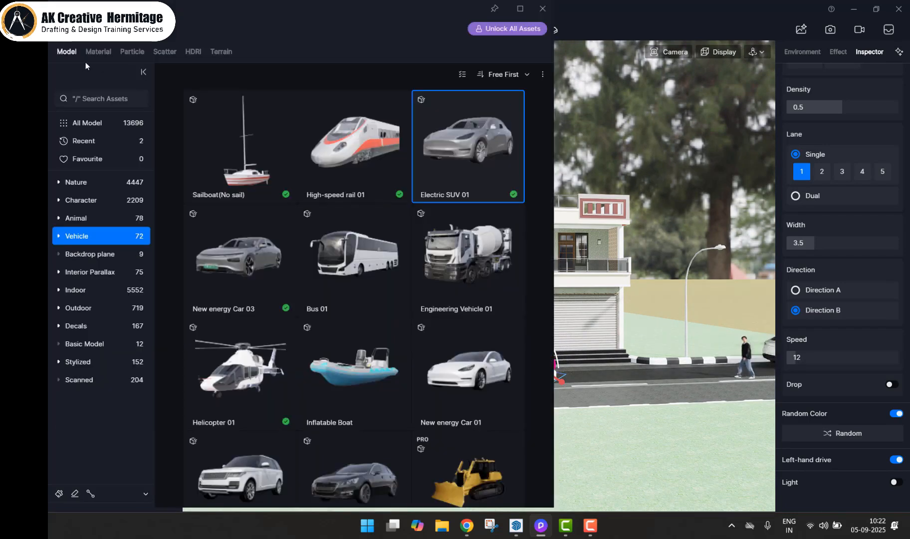
{"action": "left_click", "coordinate": [118, 99]}
{"action": "type", "text": "grass"}
{"action": "key", "text": "Return"}
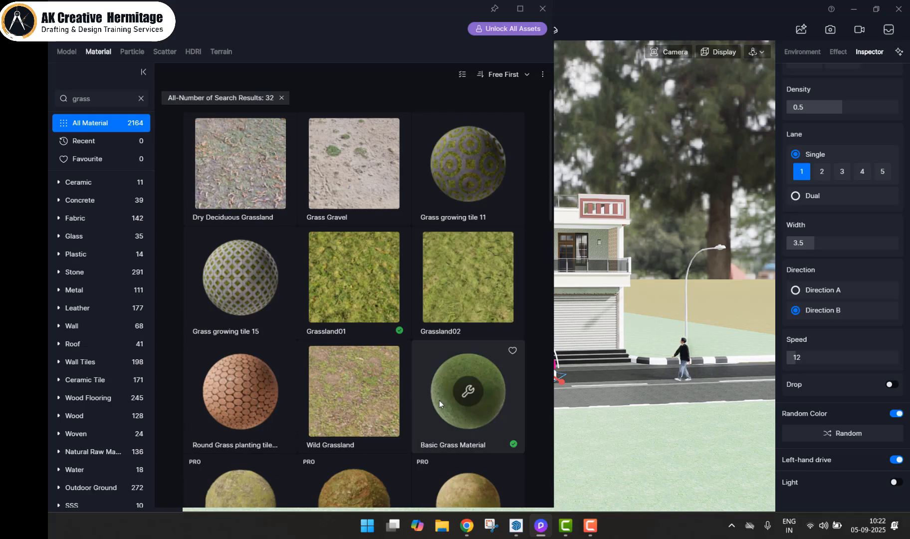
{"action": "left_click", "coordinate": [542, 9]}
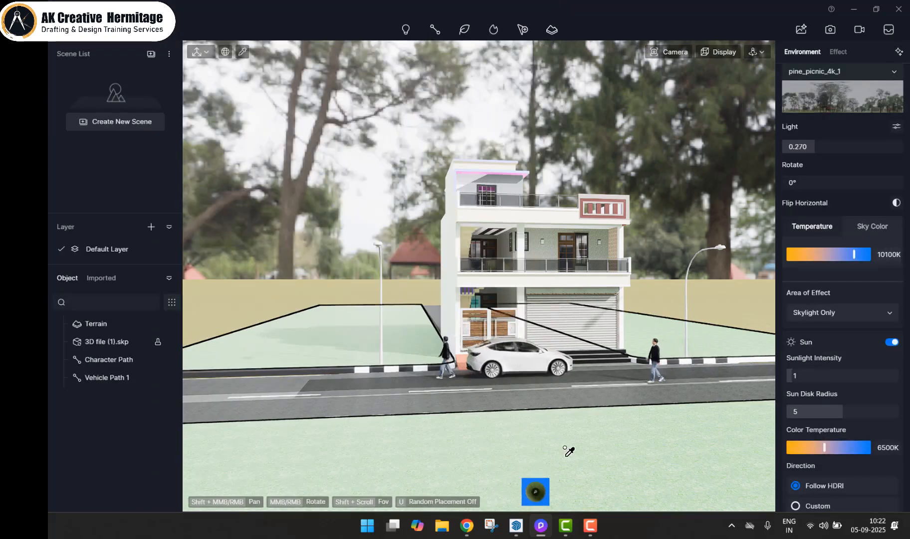
{"action": "left_click", "coordinate": [598, 446]}
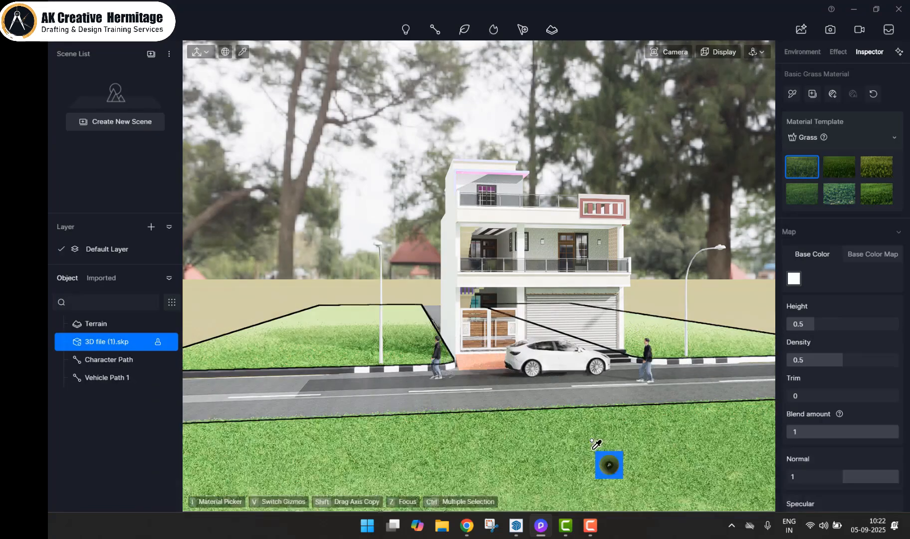
{"action": "scroll", "coordinate": [548, 429], "scroll_direction": "up", "scroll_amount": 5}
{"action": "scroll", "coordinate": [516, 393], "scroll_direction": "up", "scroll_amount": 3}
{"action": "middle_click_drag", "start_coordinate": [516, 393], "coordinate": [439, 380]}
{"action": "scroll", "coordinate": [483, 381], "scroll_direction": "down", "scroll_amount": 6}
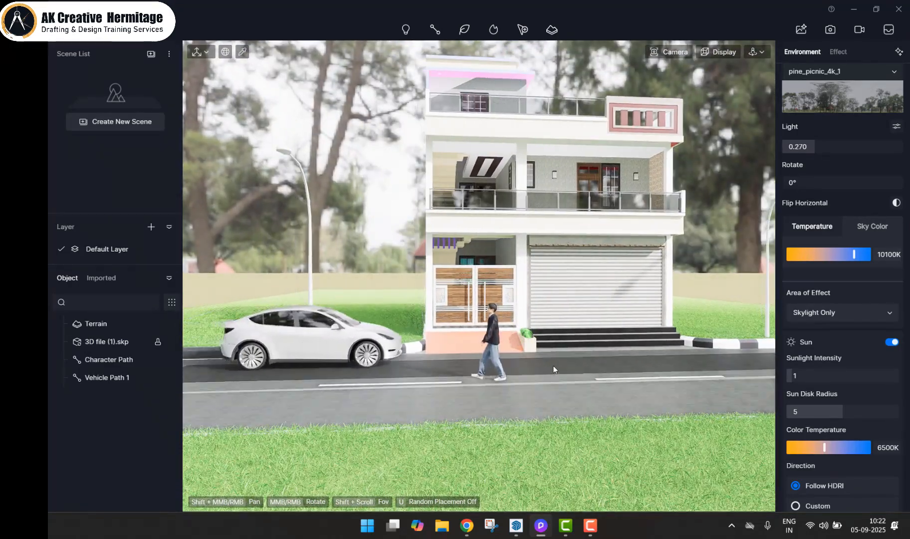
Enable precipitation in the weather settings, adjust it towards rain, and check the wet road around the house.
{"action": "scroll", "coordinate": [693, 245], "scroll_direction": "down", "scroll_amount": 1}
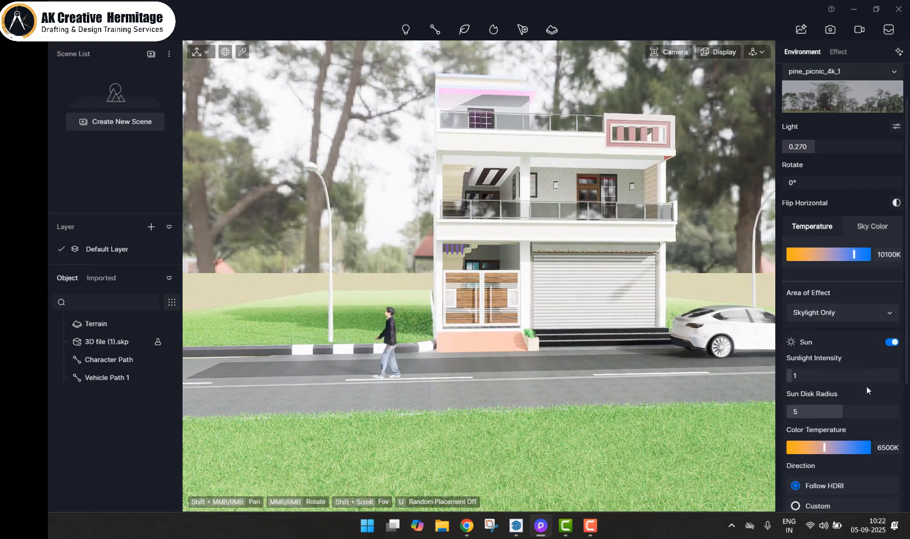
{"action": "scroll", "coordinate": [858, 408], "scroll_direction": "down", "scroll_amount": 4}
{"action": "left_click", "coordinate": [865, 440]}
{"action": "middle_click_drag", "start_coordinate": [483, 374], "coordinate": [555, 360]}
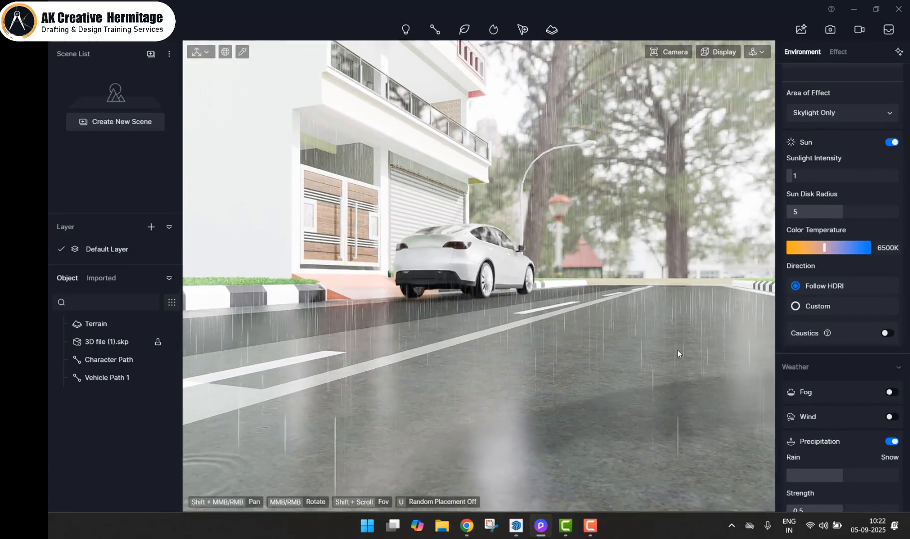
{"action": "middle_click_drag", "start_coordinate": [749, 447], "coordinate": [613, 372]}
{"action": "scroll", "coordinate": [598, 368], "scroll_direction": "down", "scroll_amount": 5}
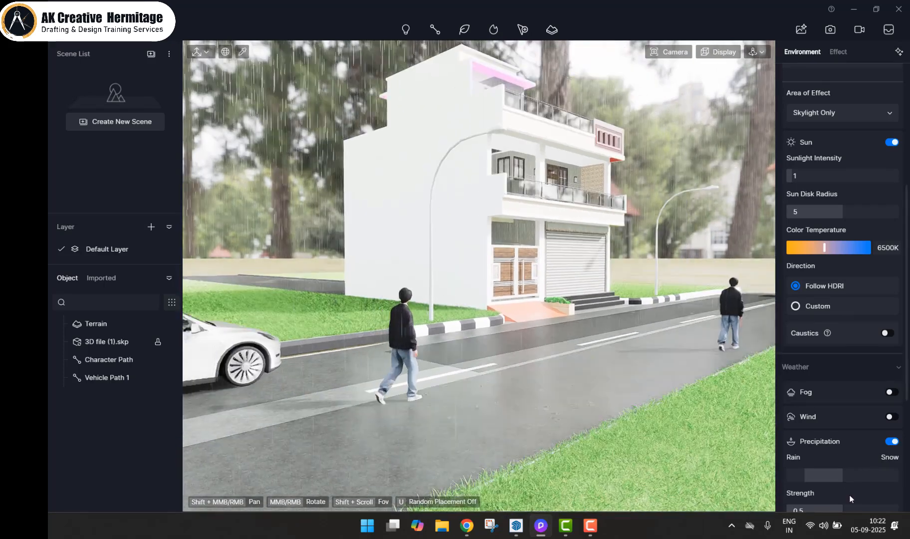
Set the precipitation's puddle amount to 0.85 and check the reflections on the road surface.
{"action": "scroll", "coordinate": [843, 449], "scroll_direction": "down", "scroll_amount": 2}
{"action": "left_click_drag", "start_coordinate": [808, 492], "coordinate": [871, 492]}
{"action": "scroll", "coordinate": [491, 419], "scroll_direction": "up", "scroll_amount": 5}
{"action": "middle_click_drag", "start_coordinate": [489, 419], "coordinate": [460, 379]}
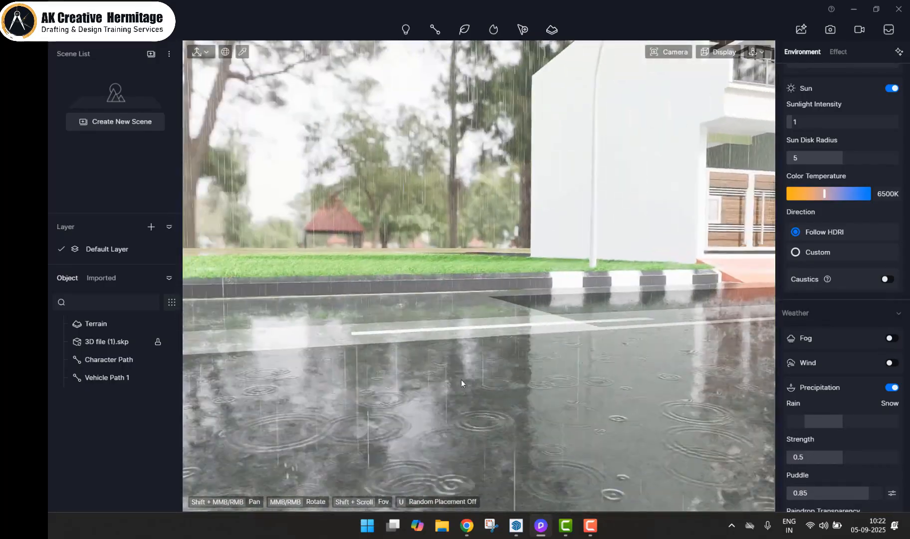
Change the base color of the pink material on the top-floor wall to white.
{"action": "scroll", "coordinate": [502, 330], "scroll_direction": "down", "scroll_amount": 6}
{"action": "middle_click_drag", "start_coordinate": [549, 345], "coordinate": [593, 367], "text": "shift"}
{"action": "middle_click_drag", "start_coordinate": [524, 359], "coordinate": [522, 289]}
{"action": "left_click", "coordinate": [457, 121]}
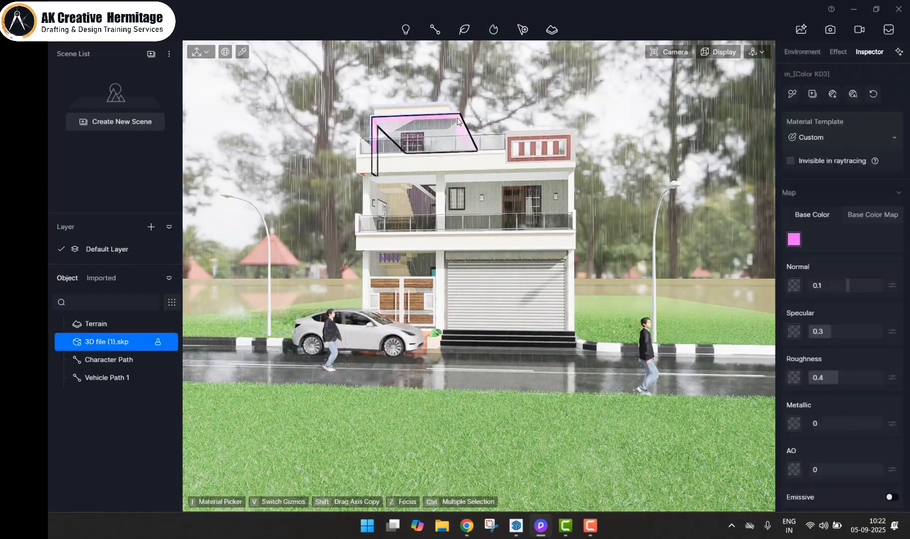
{"action": "left_click", "coordinate": [794, 239]}
{"action": "left_click_drag", "start_coordinate": [804, 297], "coordinate": [790, 281]}
{"action": "key", "text": "Escape"}
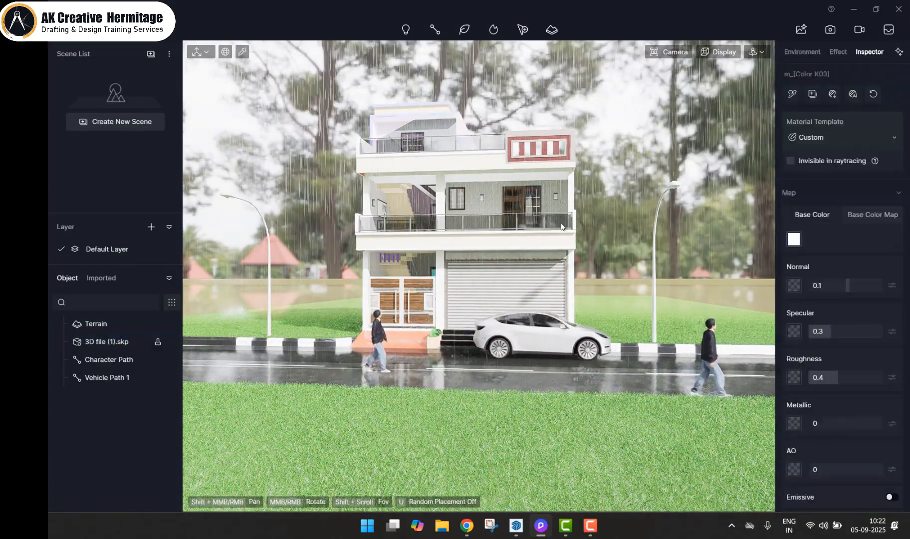
Start a video and add an angled street view of the whole house as the first shot of Clip 1.
{"action": "scroll", "coordinate": [470, 302], "scroll_direction": "down", "scroll_amount": 2}
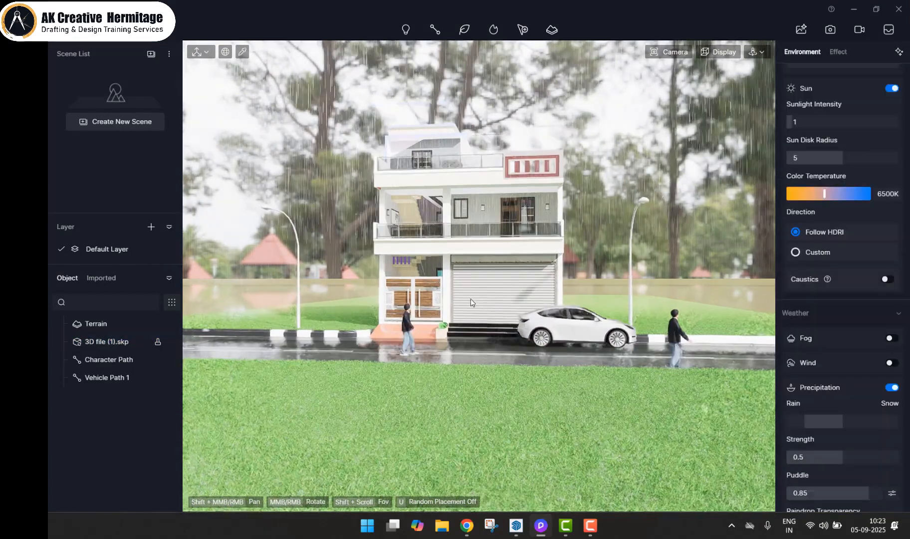
{"action": "middle_click_drag", "start_coordinate": [470, 298], "coordinate": [648, 225]}
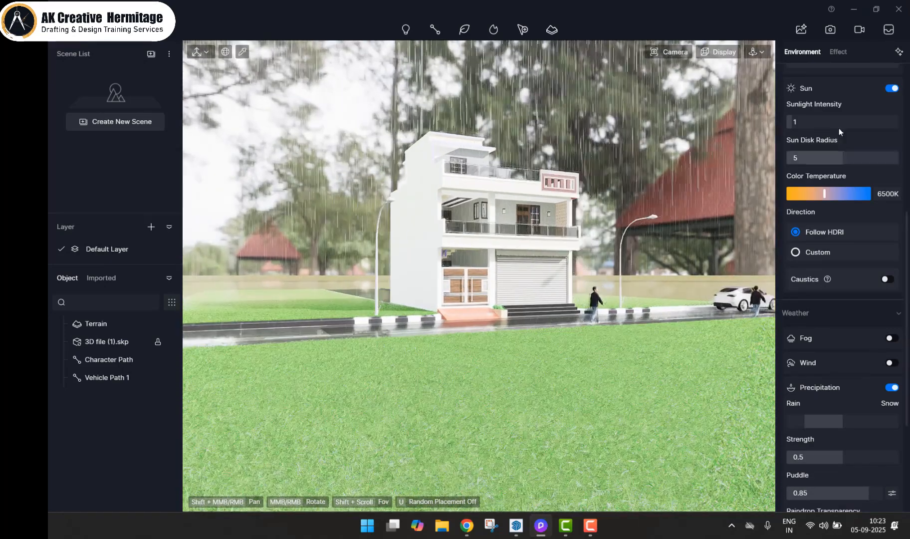
{"action": "left_click", "coordinate": [857, 30]}
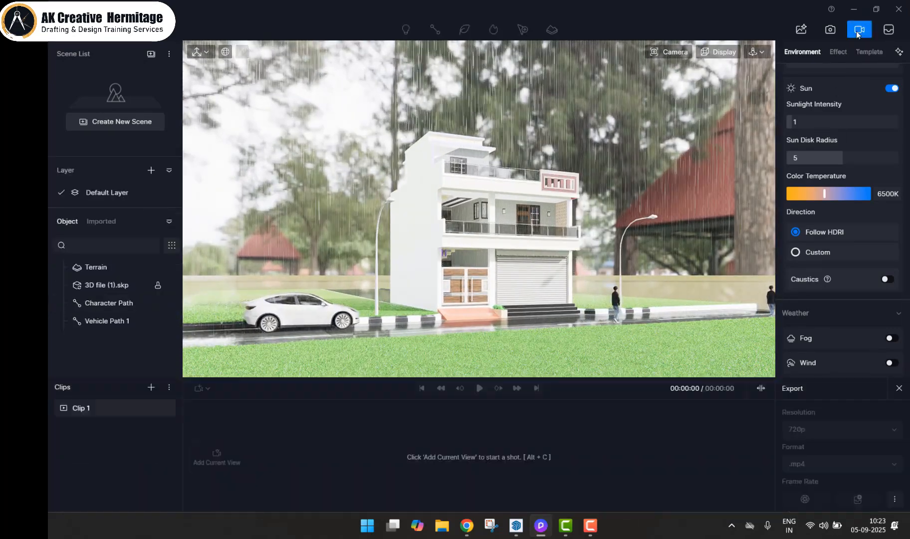
{"action": "scroll", "coordinate": [489, 291], "scroll_direction": "down", "scroll_amount": 3}
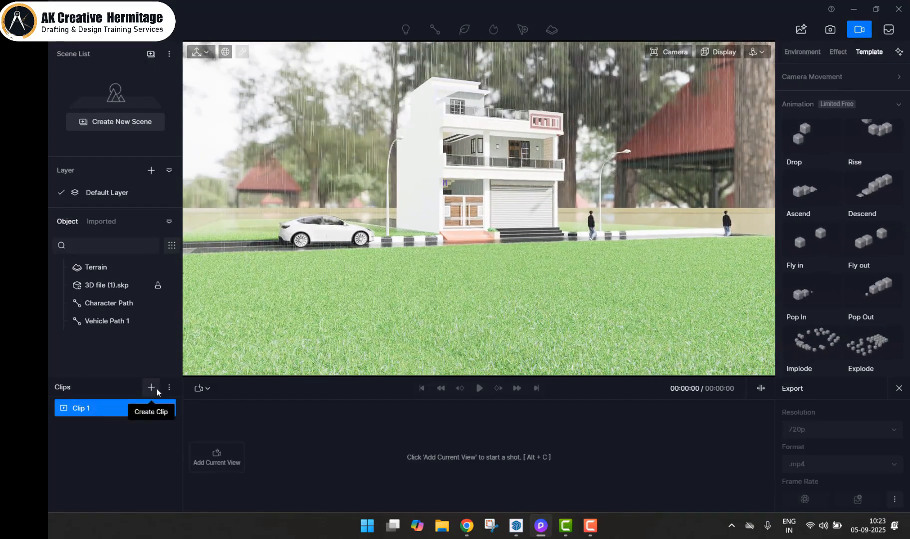
{"action": "left_click", "coordinate": [227, 456]}
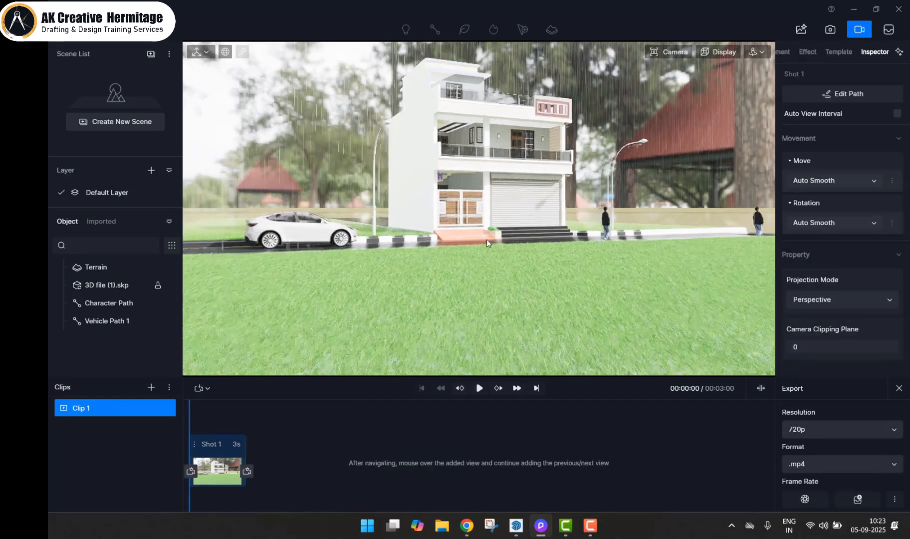
Add a closer angled view and a straight frontal view of the house to Shot 1 in Clip 1.
{"action": "scroll", "coordinate": [487, 239], "scroll_direction": "up", "scroll_amount": 5}
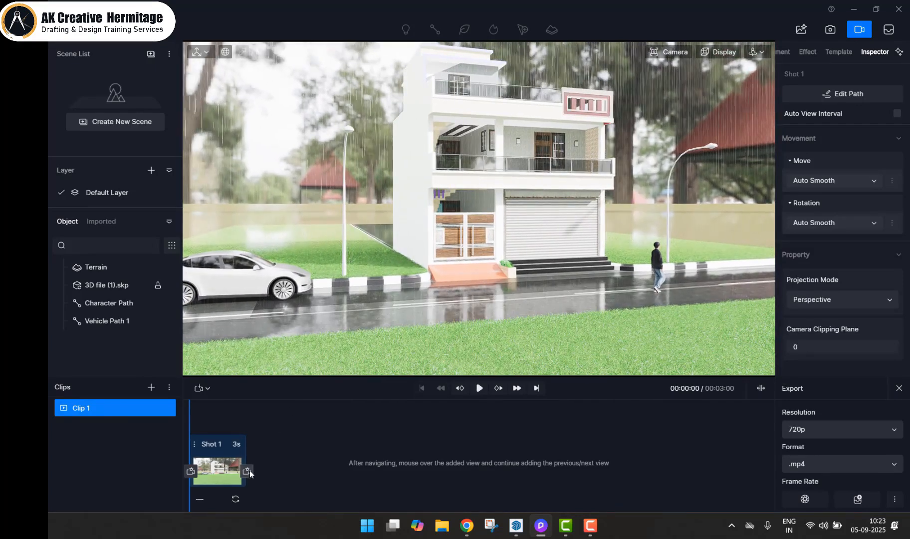
{"action": "right_click_drag", "start_coordinate": [598, 314], "coordinate": [342, 357]}
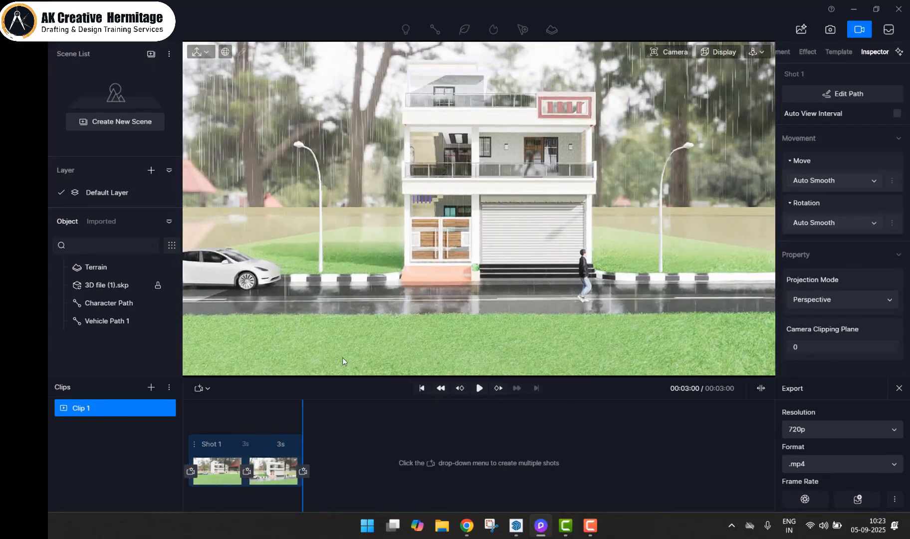
{"action": "left_click", "coordinate": [309, 471]}
Add a close street-level view showing the house's gate and shutter, the walking man and the car to Shot 1.
{"action": "scroll", "coordinate": [564, 265], "scroll_direction": "up", "scroll_amount": 3}
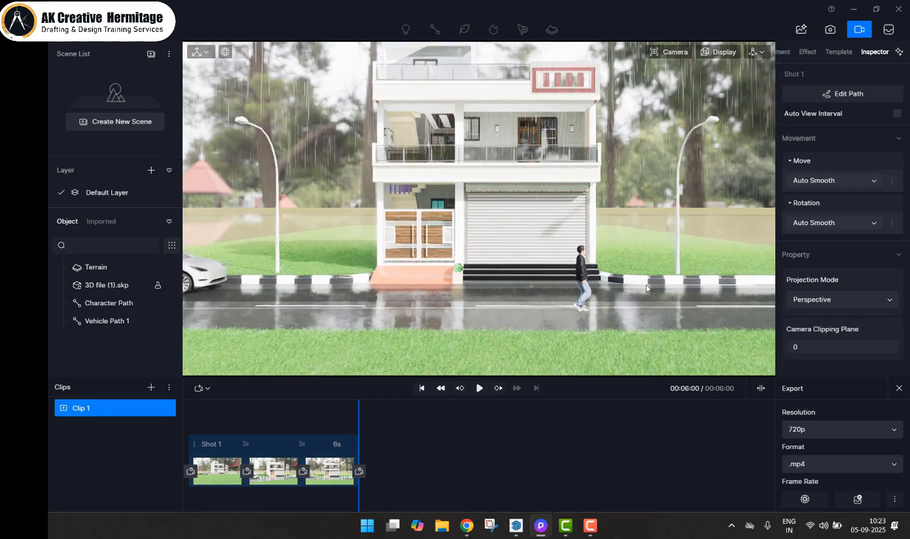
{"action": "scroll", "coordinate": [640, 290], "scroll_direction": "up", "scroll_amount": 5}
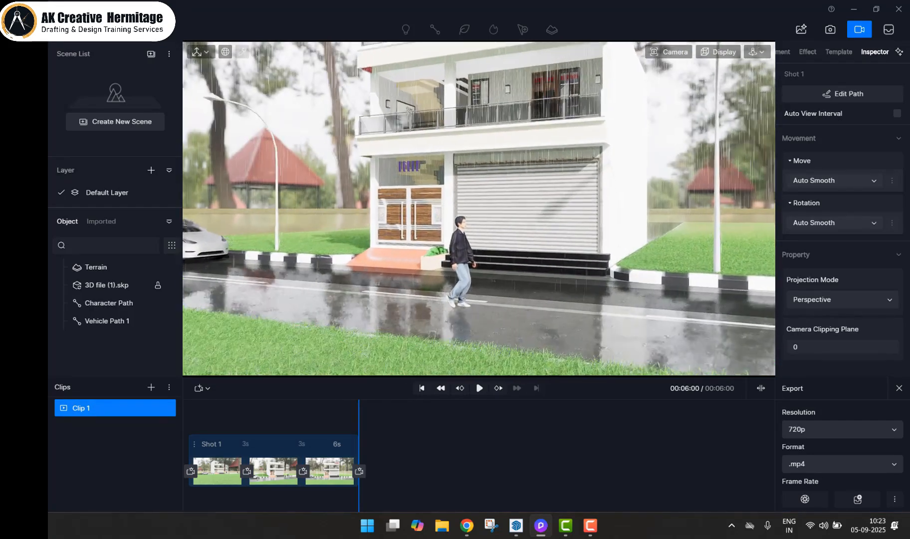
{"action": "right_click_drag", "start_coordinate": [505, 339], "coordinate": [429, 340]}
{"action": "mouse_move", "coordinate": [413, 473]}
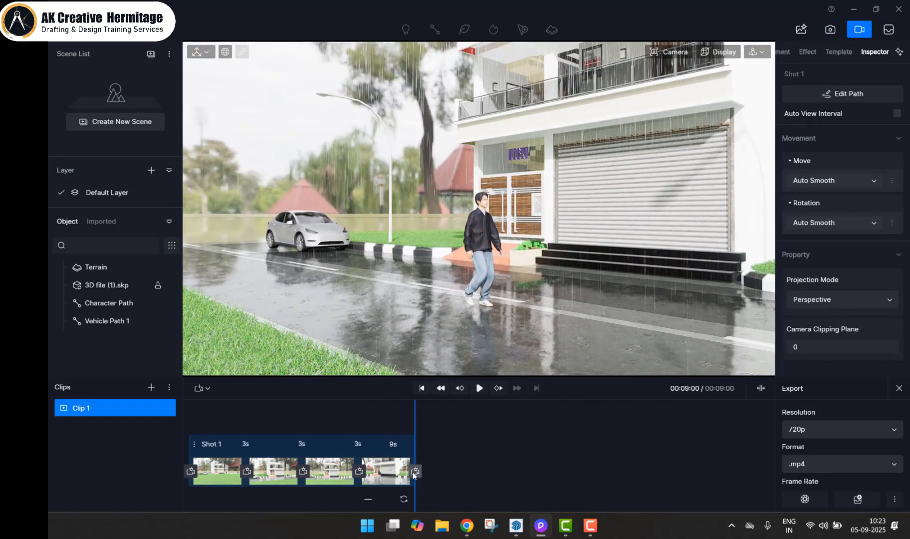
Continue Shot 1 with further close street views around the walking man and the front of the house.
{"action": "right_click_drag", "start_coordinate": [548, 347], "coordinate": [538, 306]}
{"action": "mouse_move", "coordinate": [538, 305]}
{"action": "middle_mouse_down"}
{"action": "mouse_move", "coordinate": [534, 299]}
{"action": "mouse_move", "coordinate": [500, 329]}
{"action": "mouse_move", "coordinate": [468, 329]}
{"action": "mouse_move", "coordinate": [523, 307]}
{"action": "mouse_move", "coordinate": [446, 297]}
{"action": "mouse_move", "coordinate": [532, 291]}
{"action": "middle_mouse_up"}
{"action": "scroll", "coordinate": [536, 295], "scroll_direction": "down", "scroll_amount": 4}
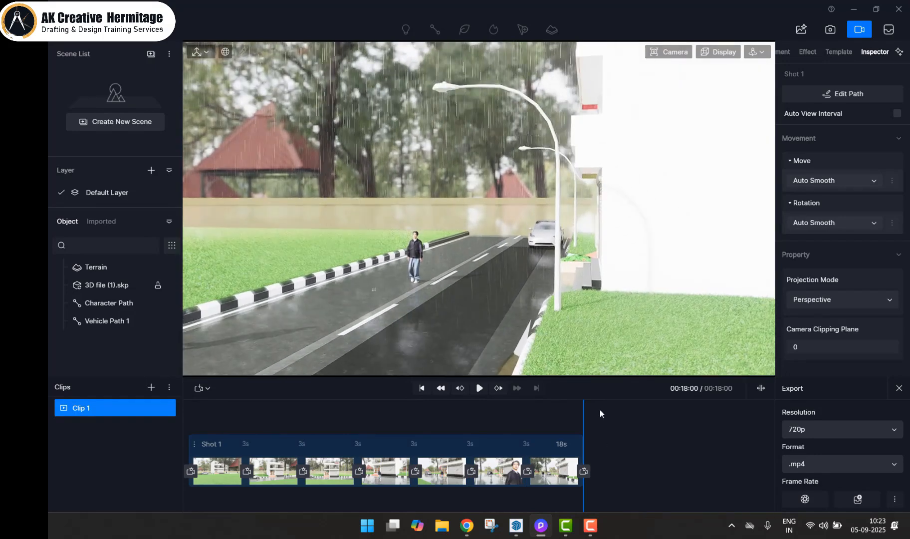
Extend Shot 1 with a view along the road past the house's side wall and a raised corner view of the whole house.
{"action": "middle_click_drag", "start_coordinate": [458, 289], "coordinate": [520, 295]}
{"action": "scroll", "coordinate": [533, 301], "scroll_direction": "down", "scroll_amount": 1}
{"action": "scroll", "coordinate": [559, 313], "scroll_direction": "down", "scroll_amount": 2}
{"action": "middle_click_drag", "start_coordinate": [587, 314], "coordinate": [487, 294]}
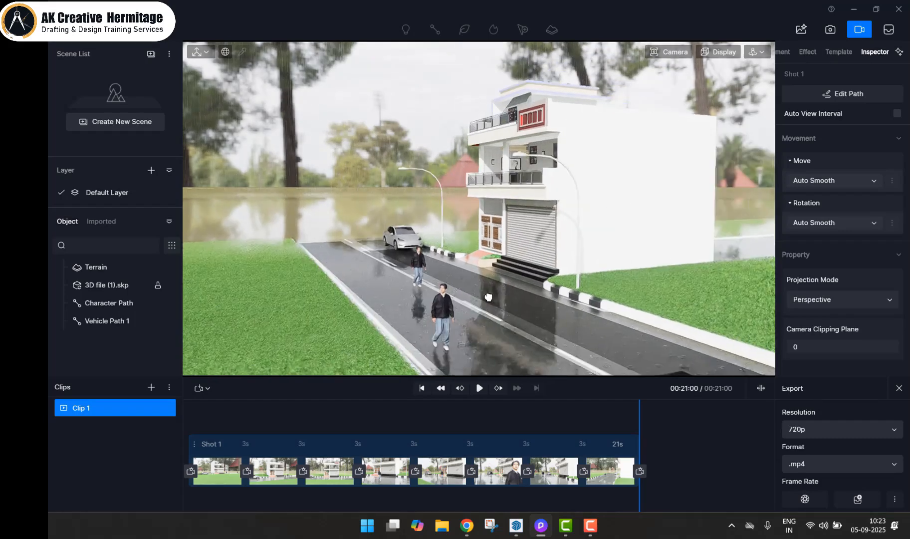
{"action": "left_click", "coordinate": [642, 472]}
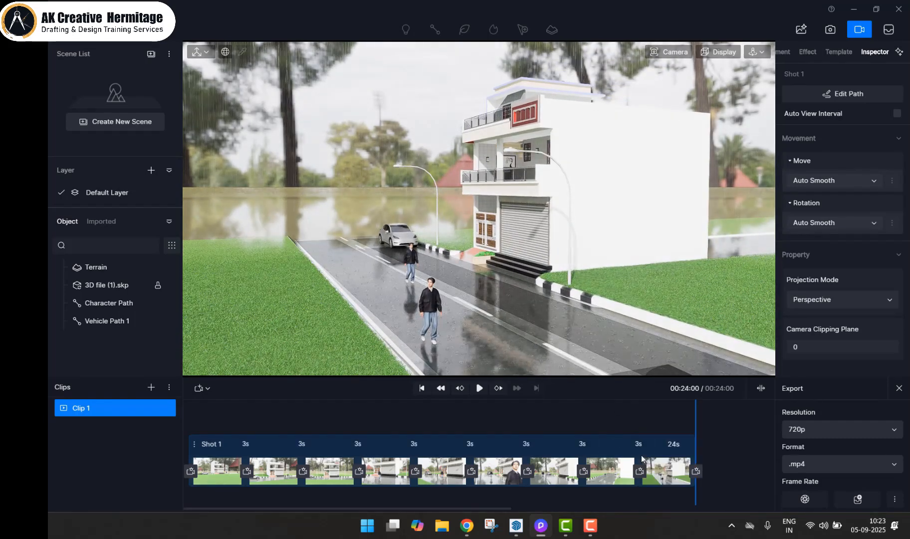
Play back Clip 1 to check the camera movement, and pause it partway through.
{"action": "left_click", "coordinate": [478, 387]}
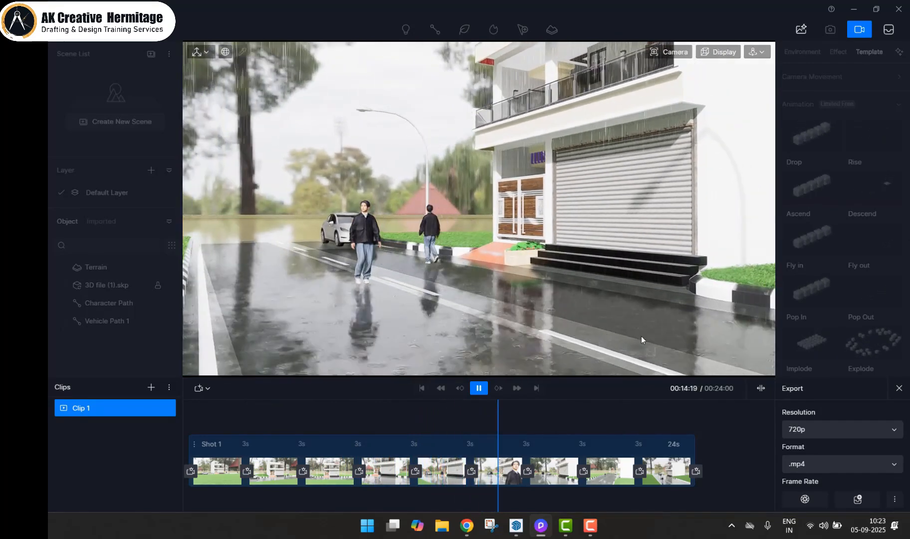
{"action": "key", "text": "space"}
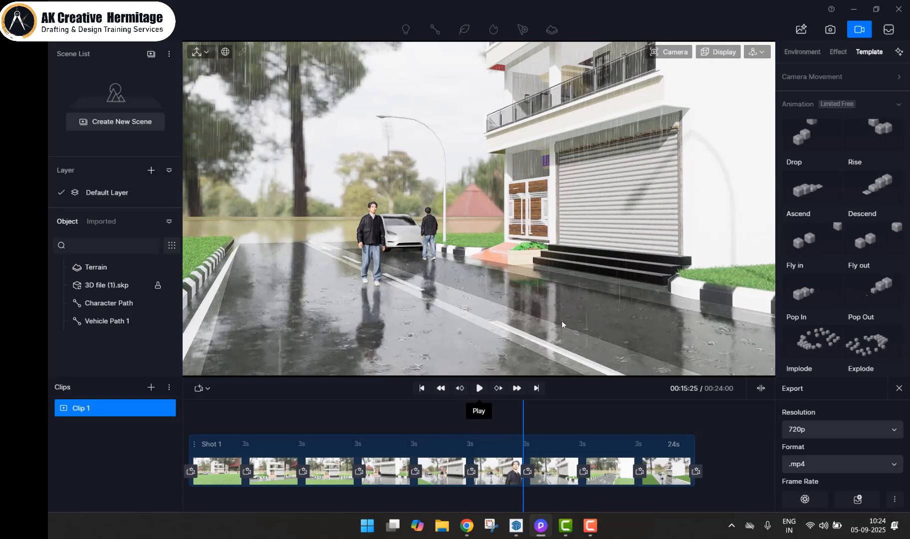
Set the export resolution to 1080p and render the clip as an .mp4 named "a" in the ARTWORK folder.
{"action": "left_click", "coordinate": [798, 429]}
{"action": "left_click", "coordinate": [811, 482]}
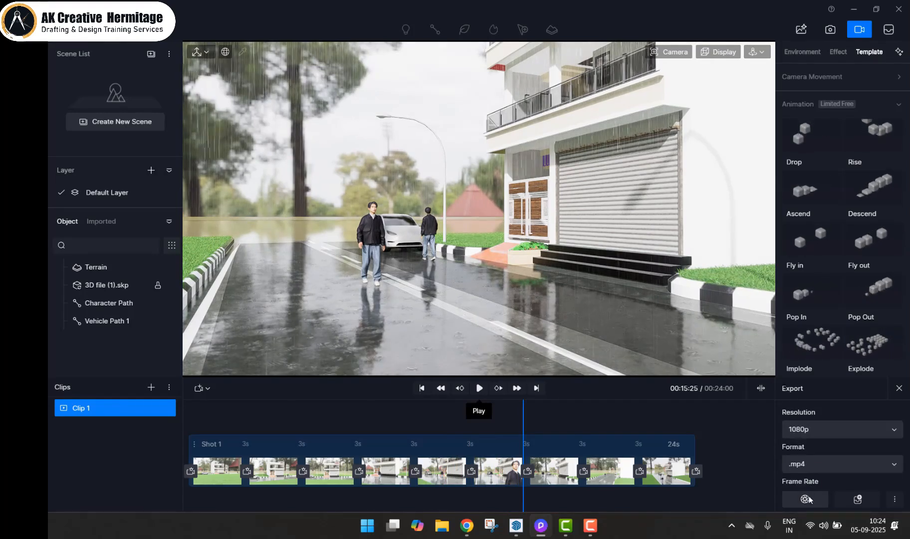
{"action": "left_click", "coordinate": [805, 499]}
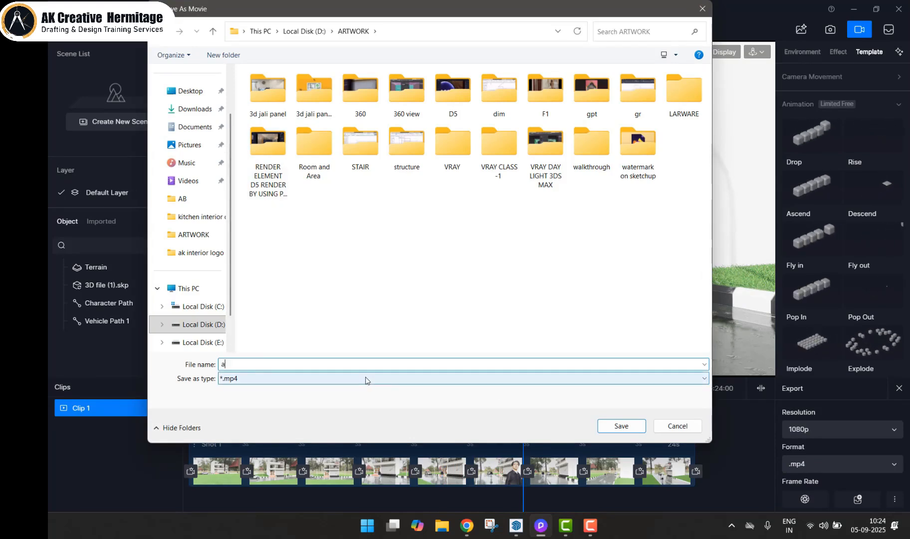
{"action": "left_click", "coordinate": [621, 426]}
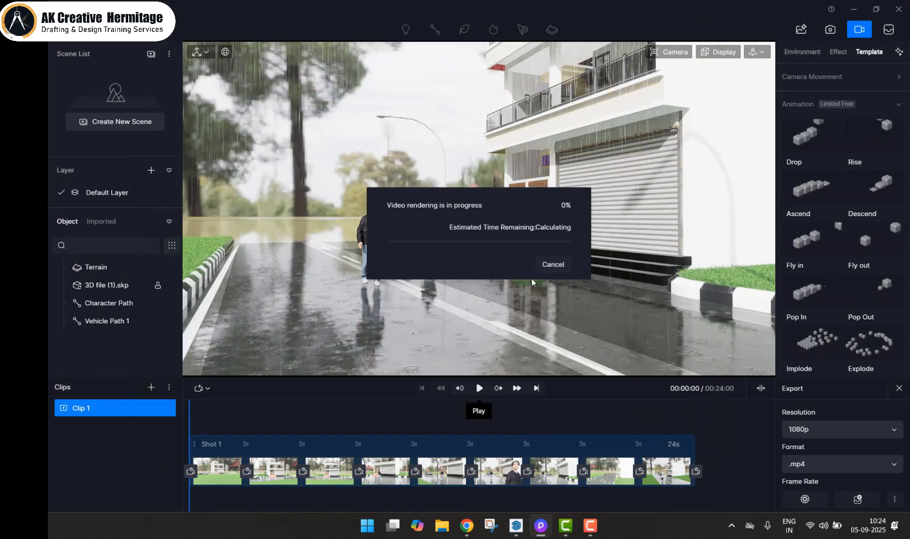